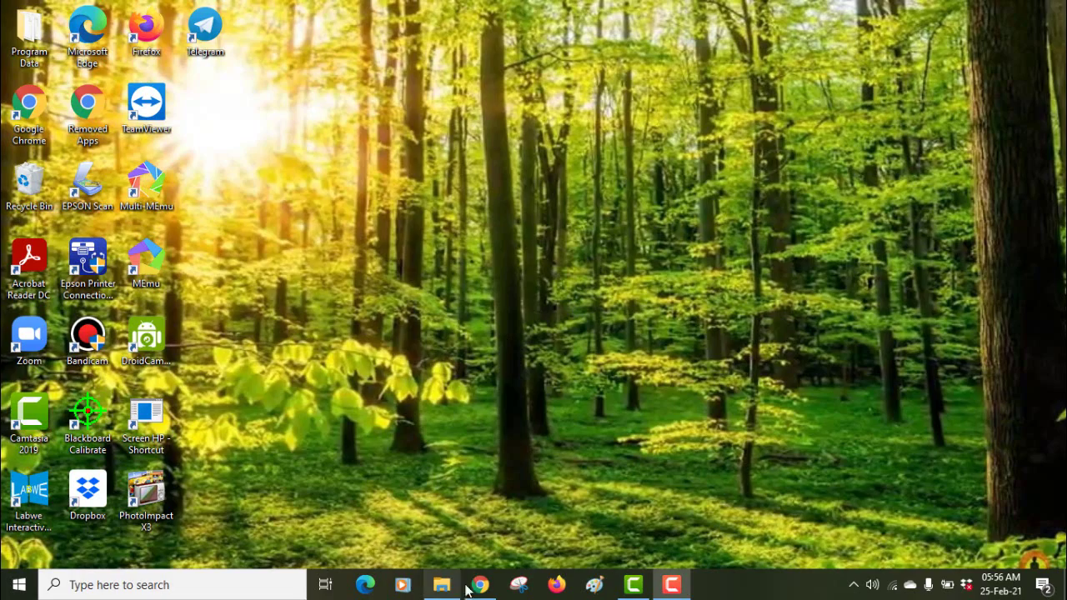
Switch to Chrome, open the "Langkah-Langkah Membuat Penilaian Otomatis dan Dinamis" document, and review its title and video link.
click(480, 588)
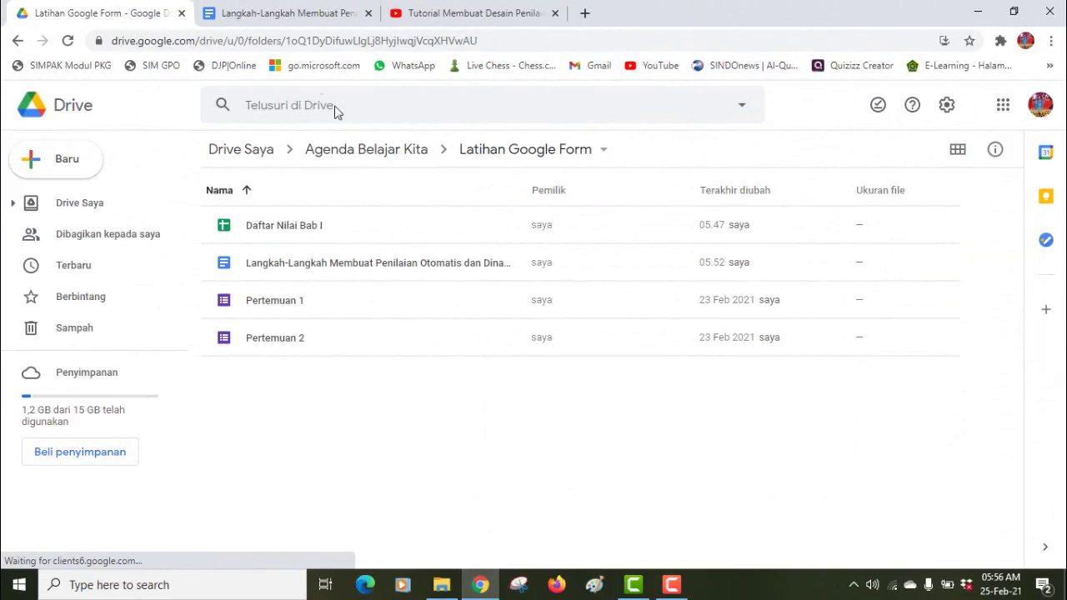
click(308, 14)
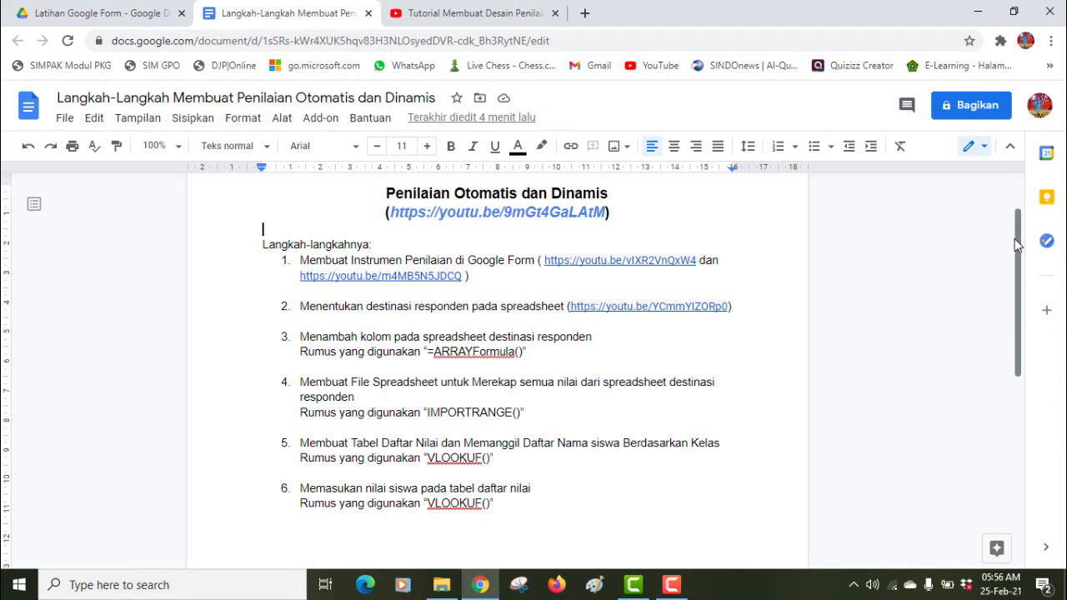
drag(1016, 243, 1016, 241)
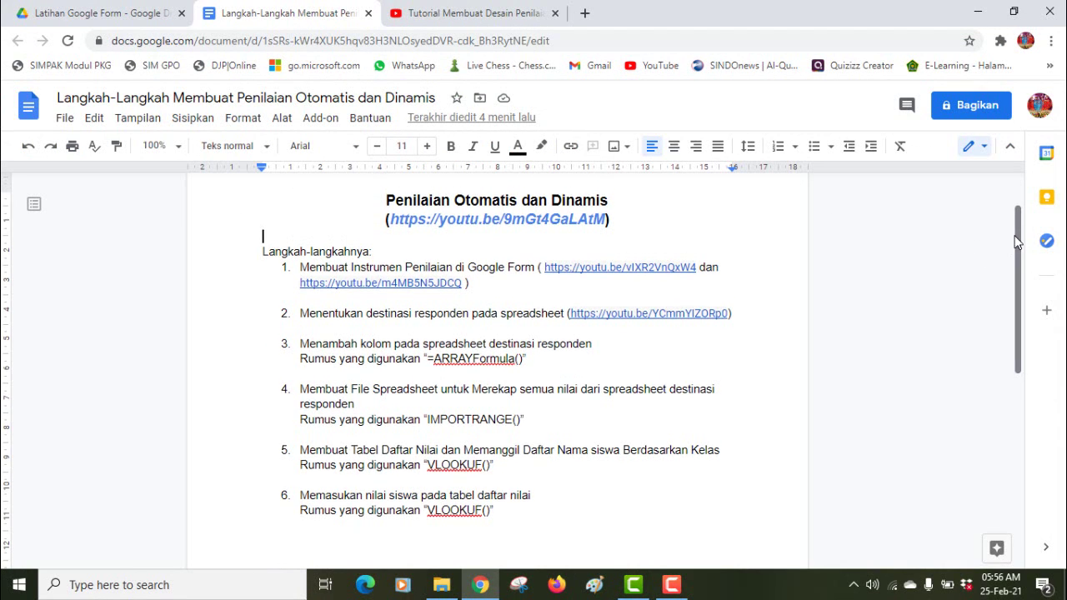
click(650, 196)
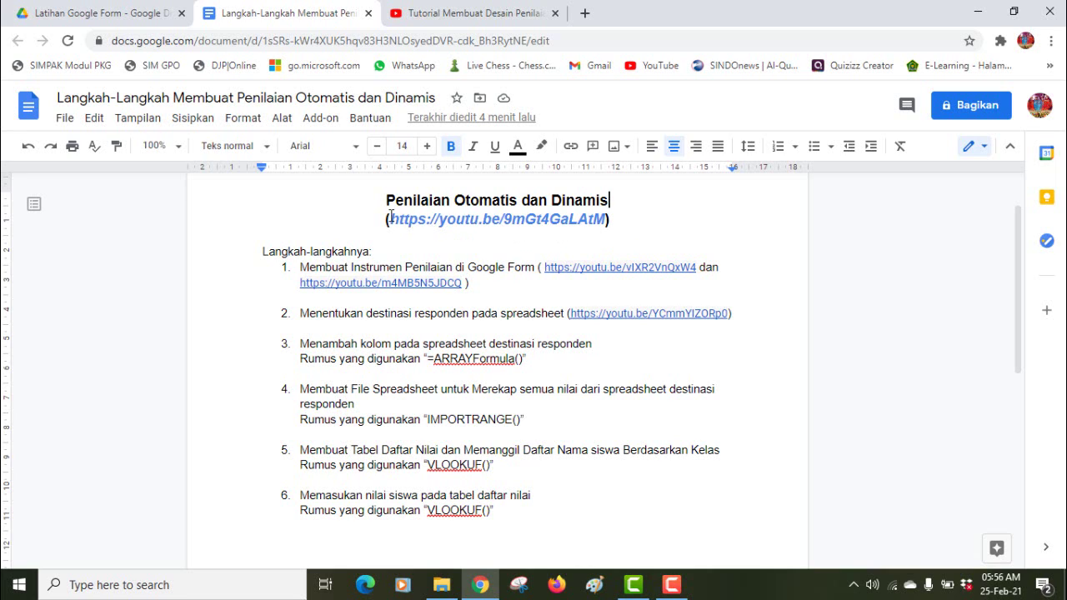
drag(393, 216, 607, 220)
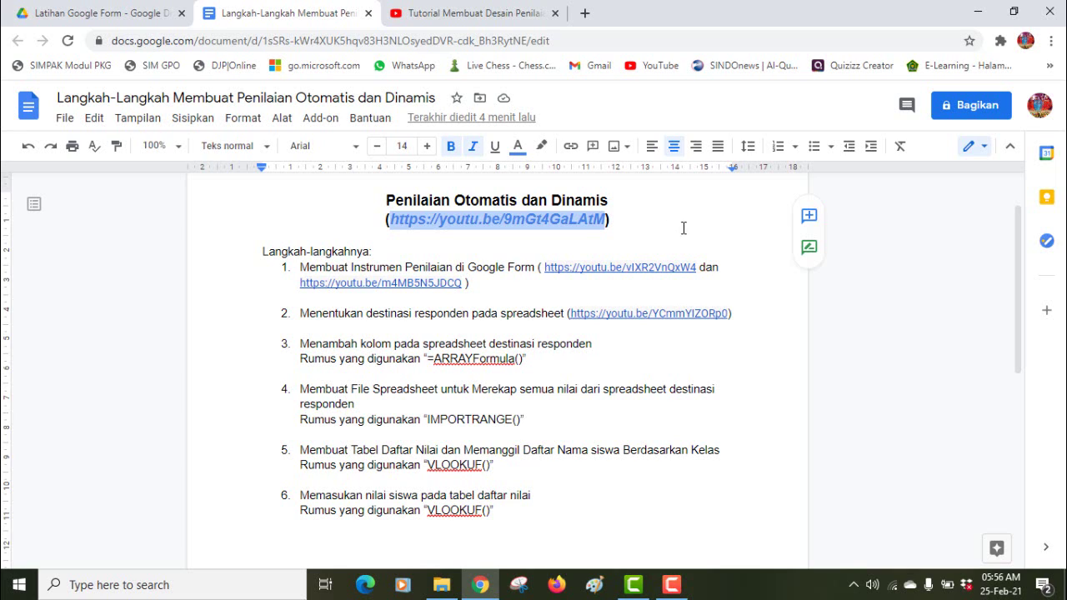
click(609, 224)
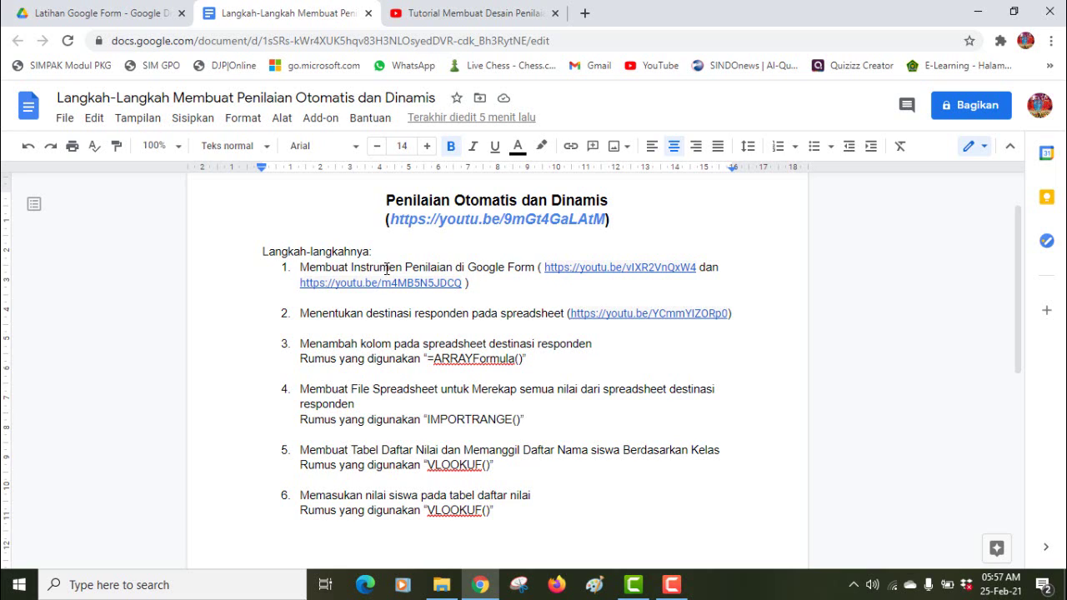
Preview the tutorial video links in items 1 and 2 of the steps list.
click(597, 271)
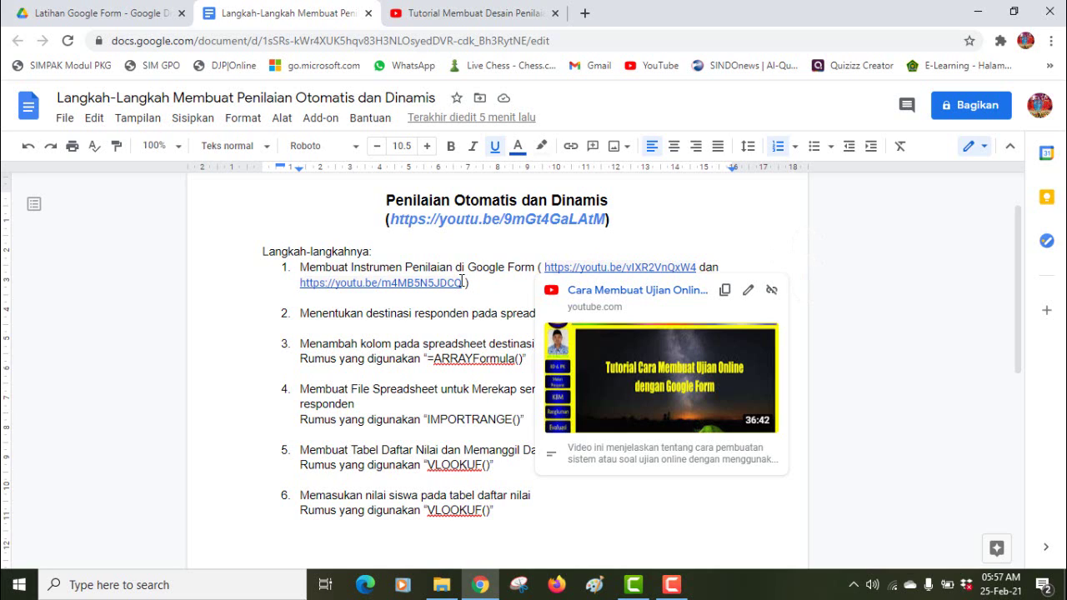
click(373, 283)
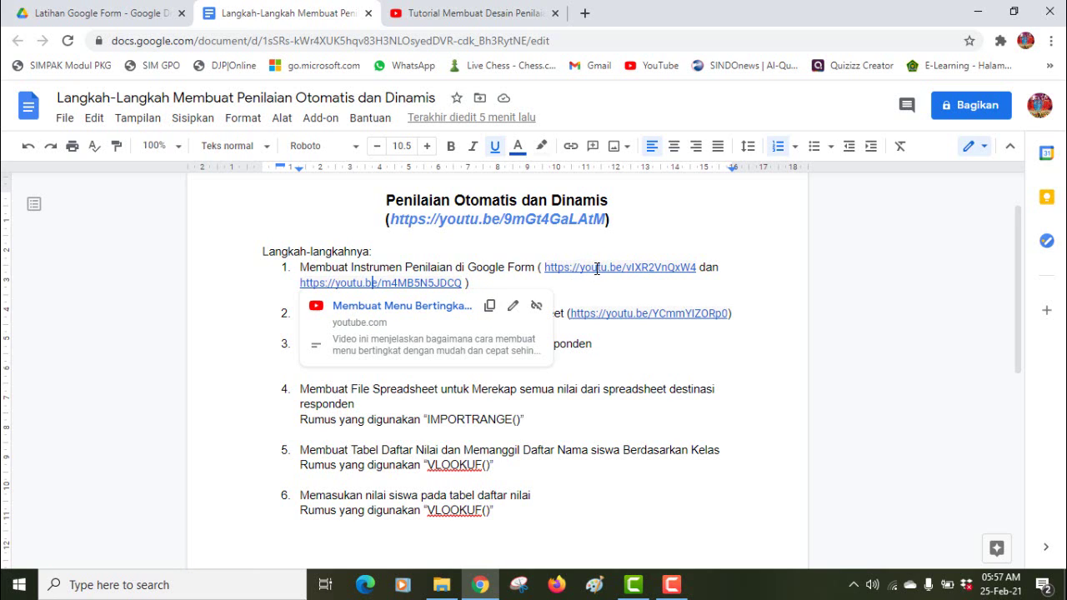
click(597, 268)
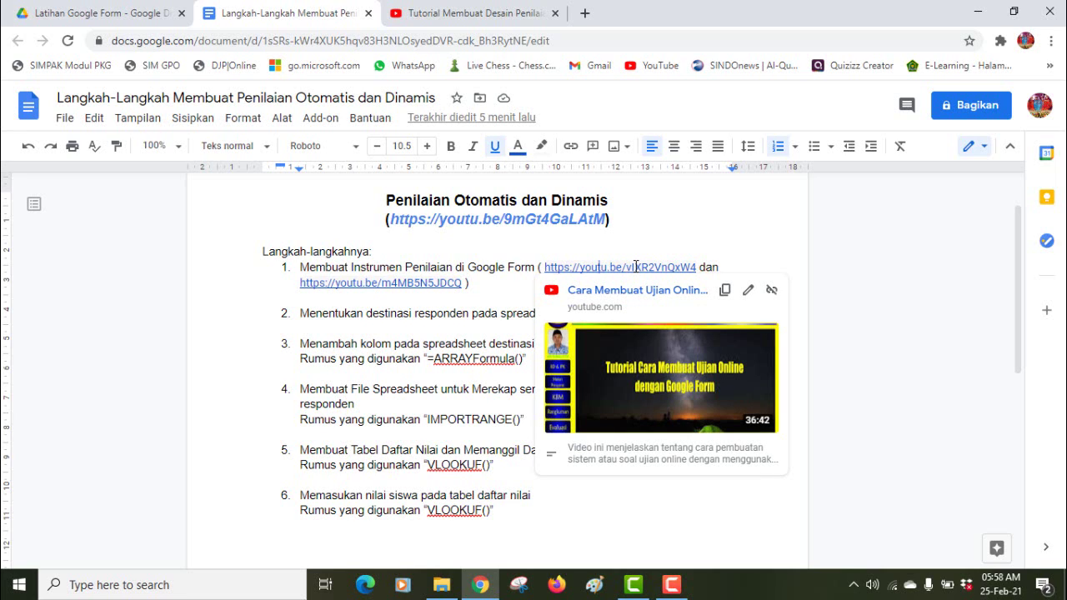
click(415, 283)
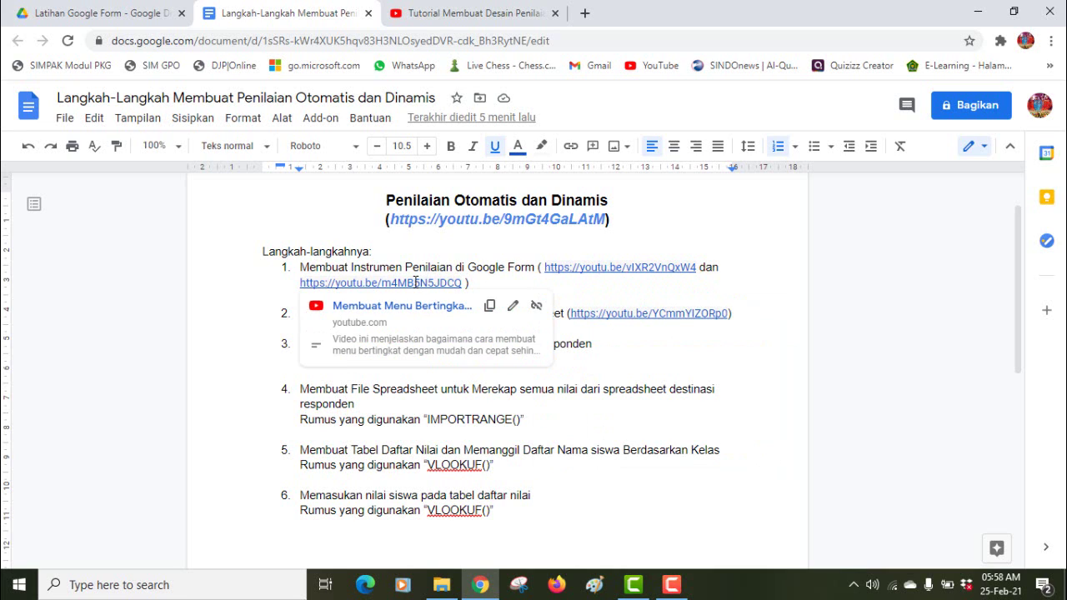
click(578, 292)
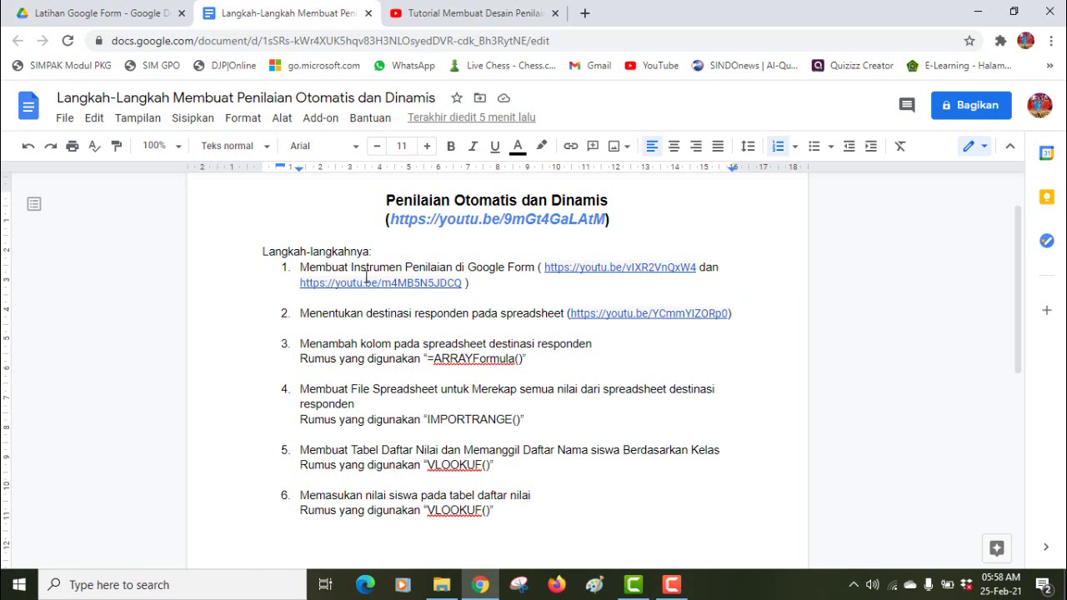
click(488, 321)
click(624, 314)
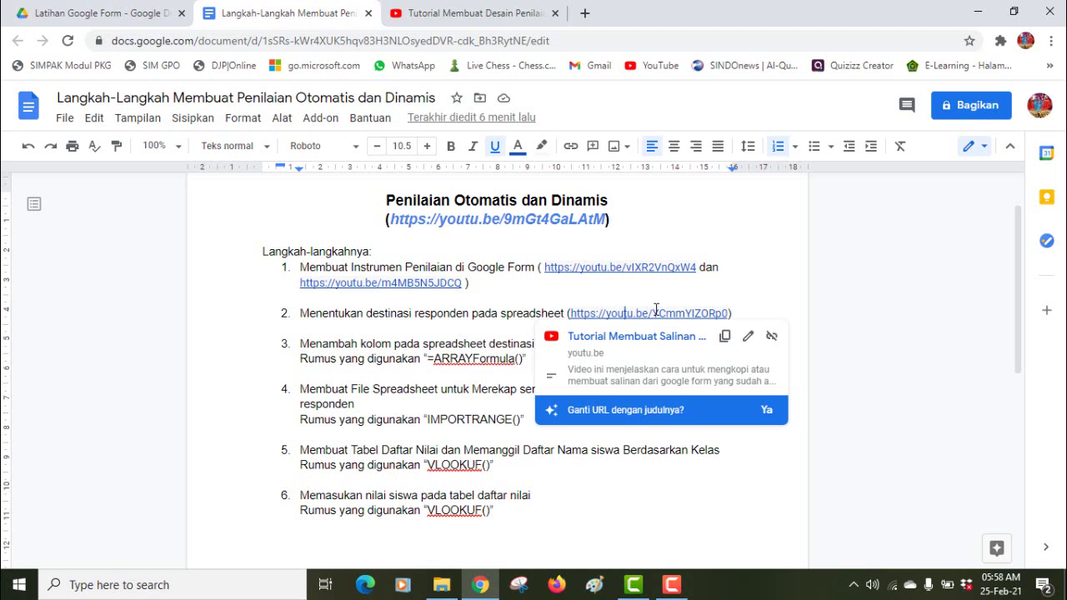
Review item 3 of the list, on adding a column to the response spreadsheet with ARRAYFormula.
click(439, 332)
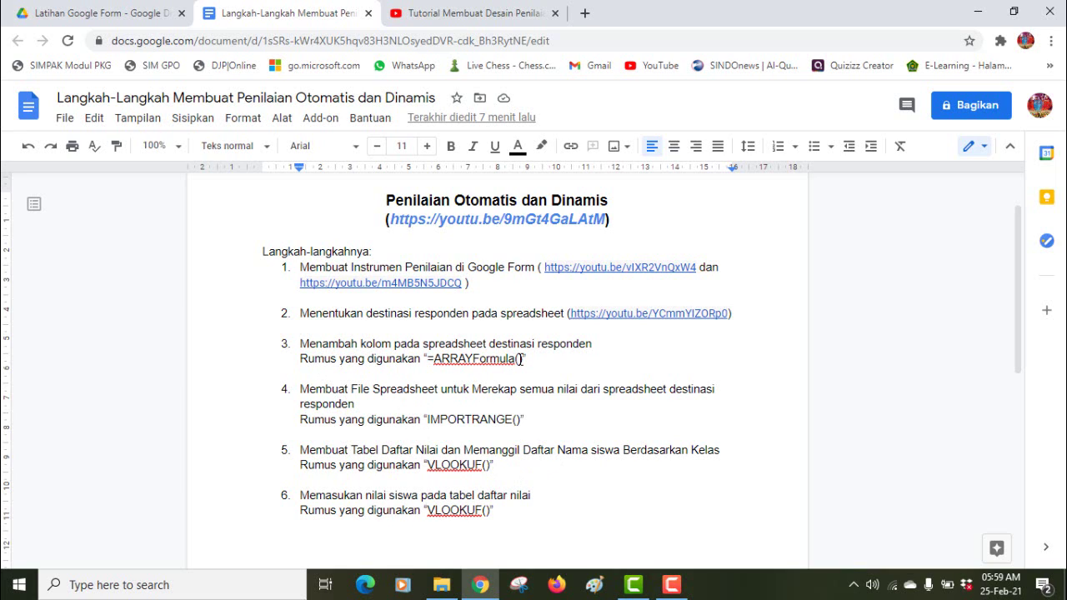
drag(530, 359, 287, 349)
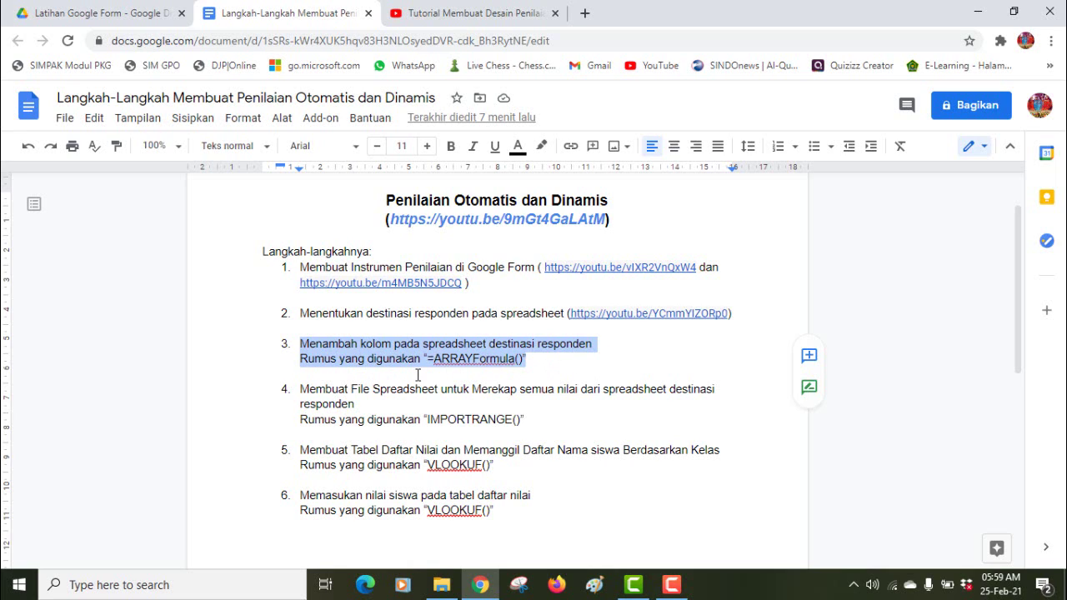
click(529, 360)
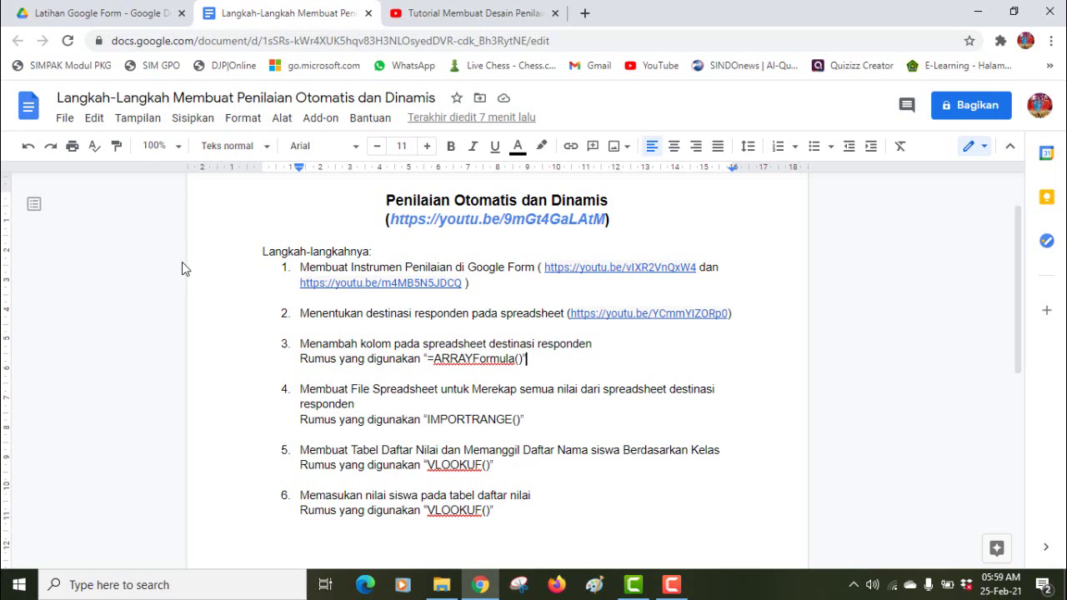
Open the Pertemuan 1 and Pertemuan 2 forms from the Latihan Google Form folder and return to the folder.
click(106, 19)
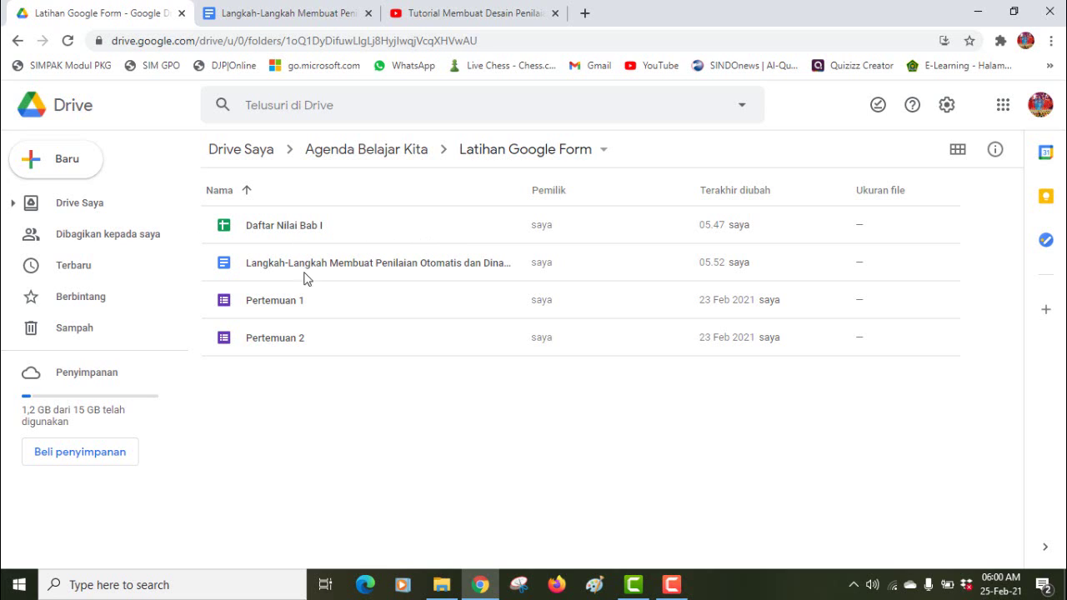
double_click(269, 310)
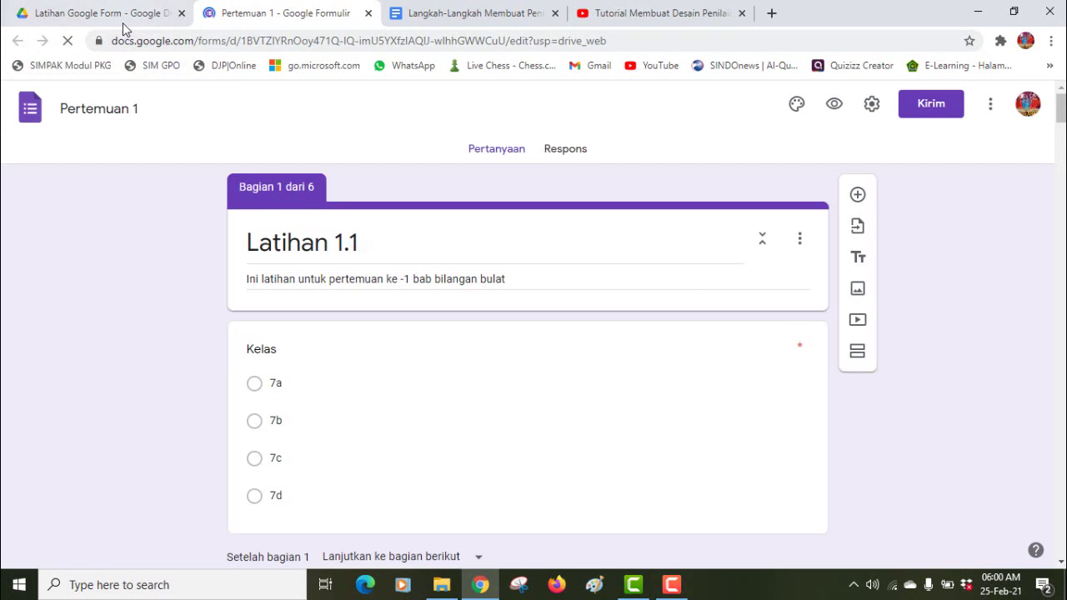
click(124, 23)
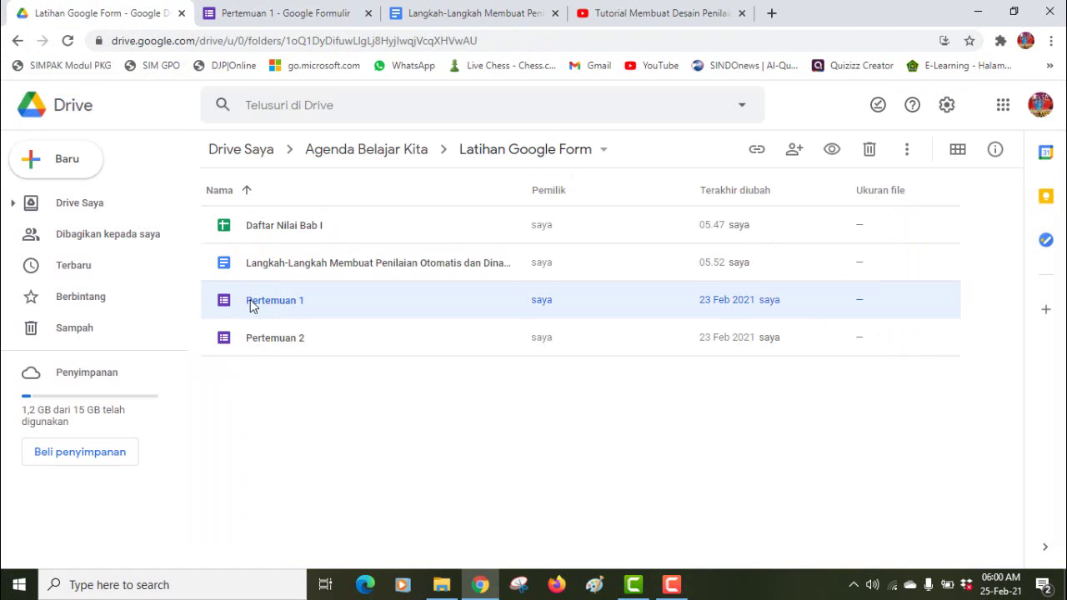
double_click(269, 339)
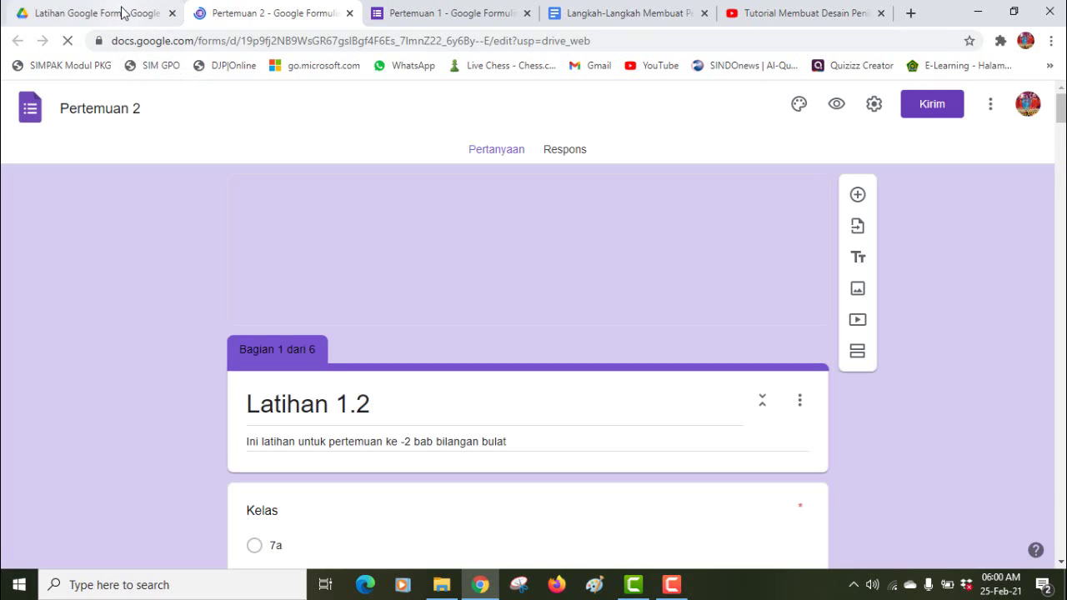
click(123, 15)
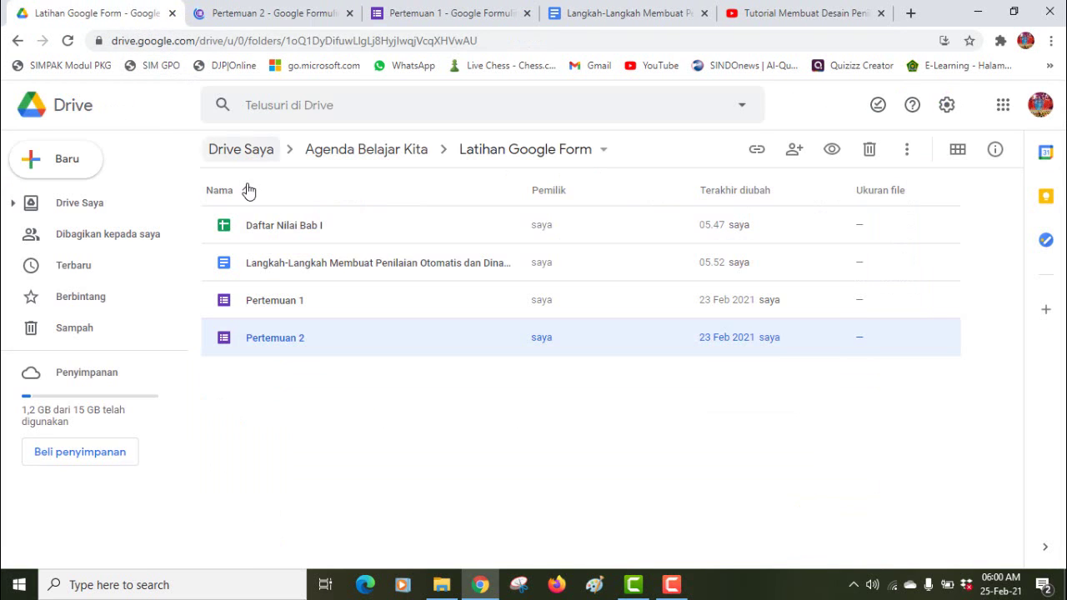
Open the Daftar Nilai Bab I spreadsheet, look through the Lat 2 and Lat 1 response sheets, and stay on Lat 1.
double_click(268, 234)
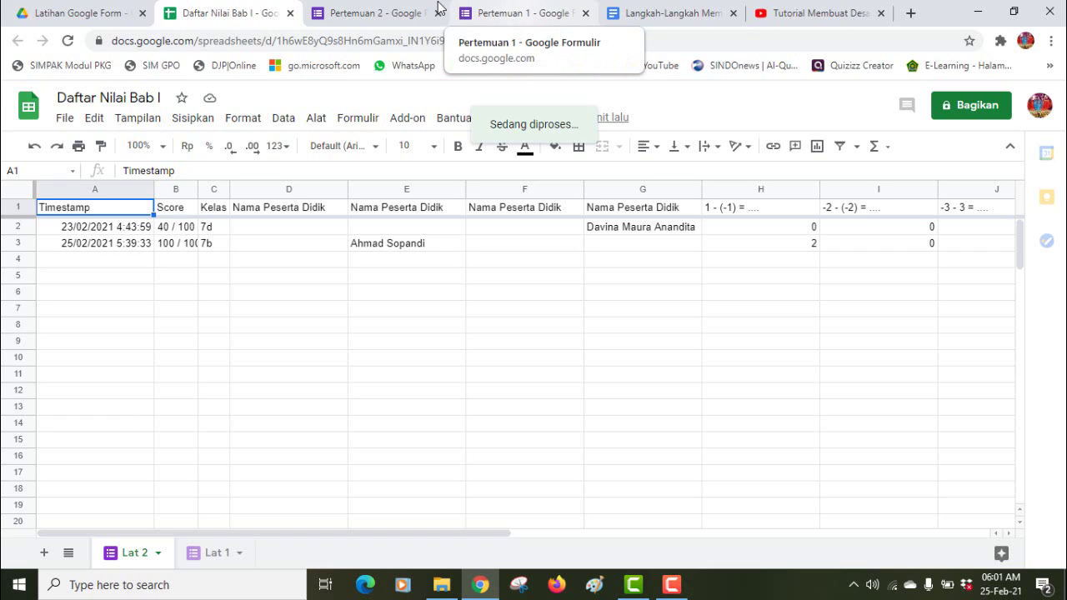
click(205, 560)
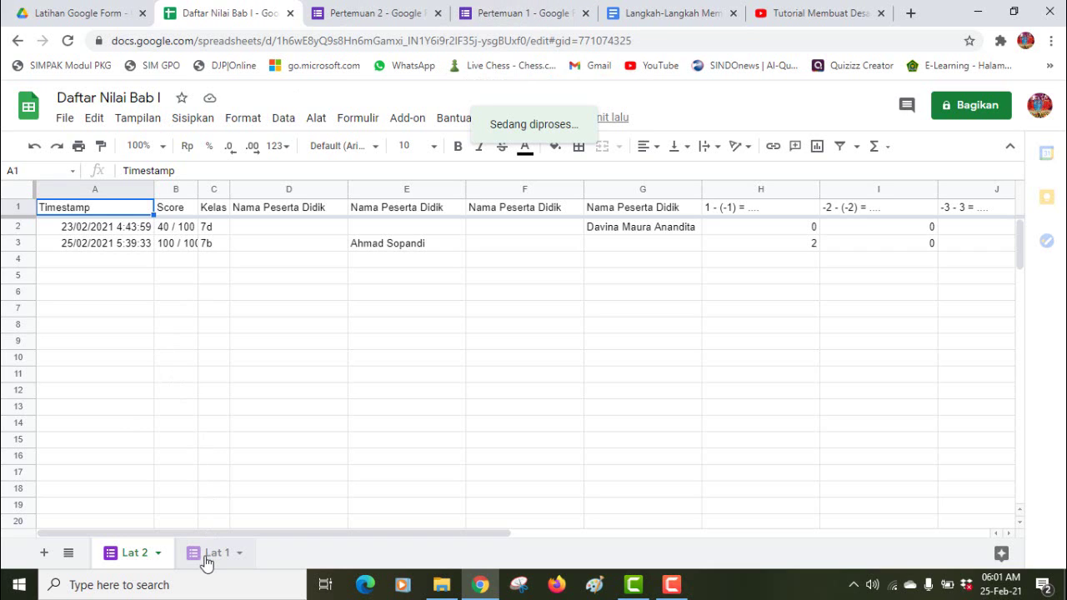
click(138, 555)
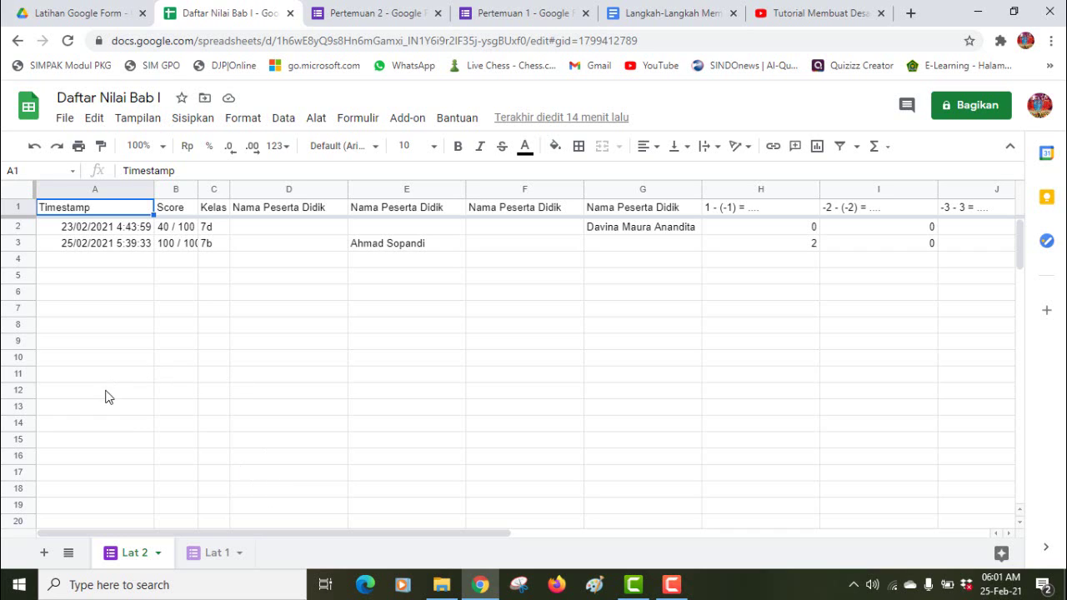
click(215, 553)
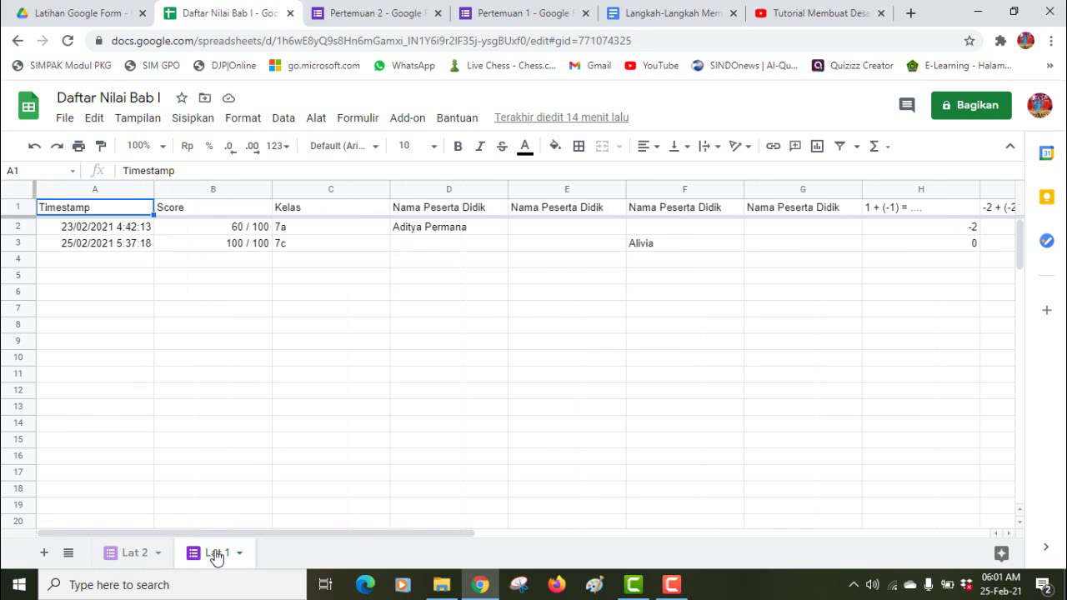
Insert two blank columns before the Timestamp column in the Lat 1 sheet.
click(124, 188)
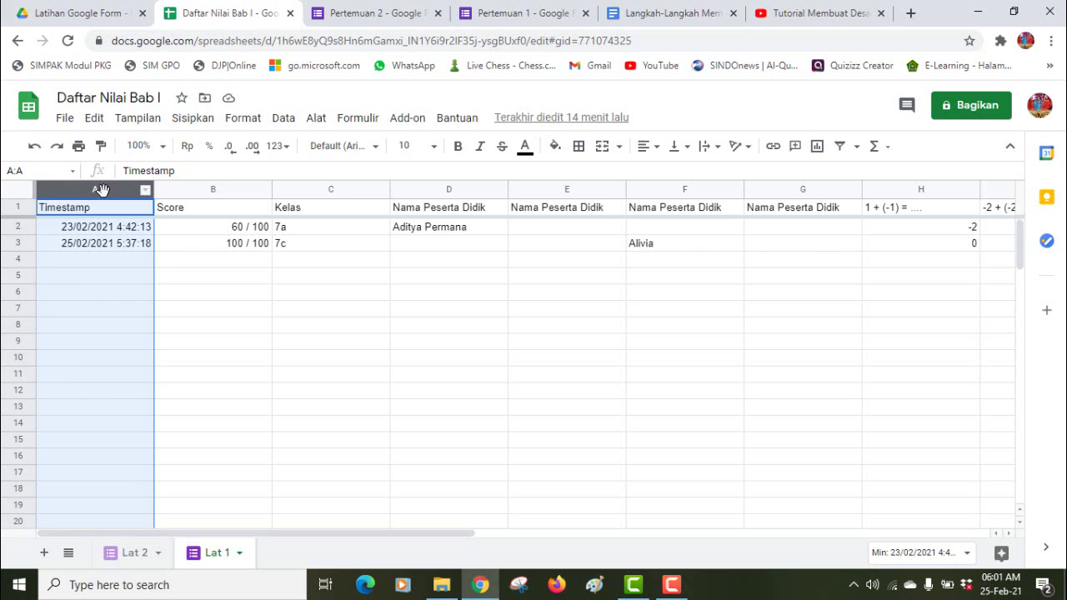
right_click(101, 190)
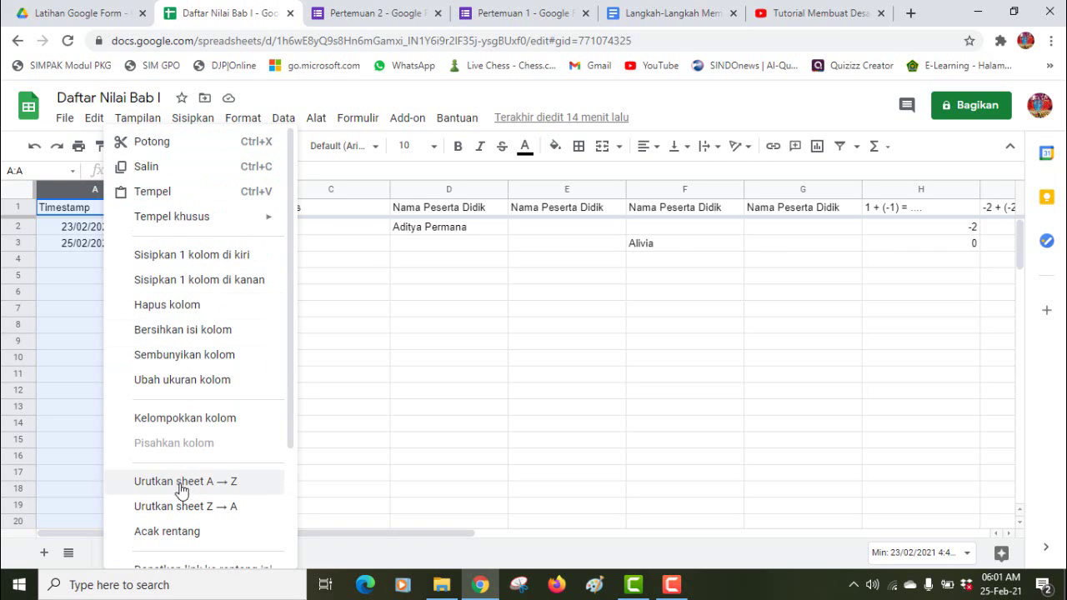
click(203, 263)
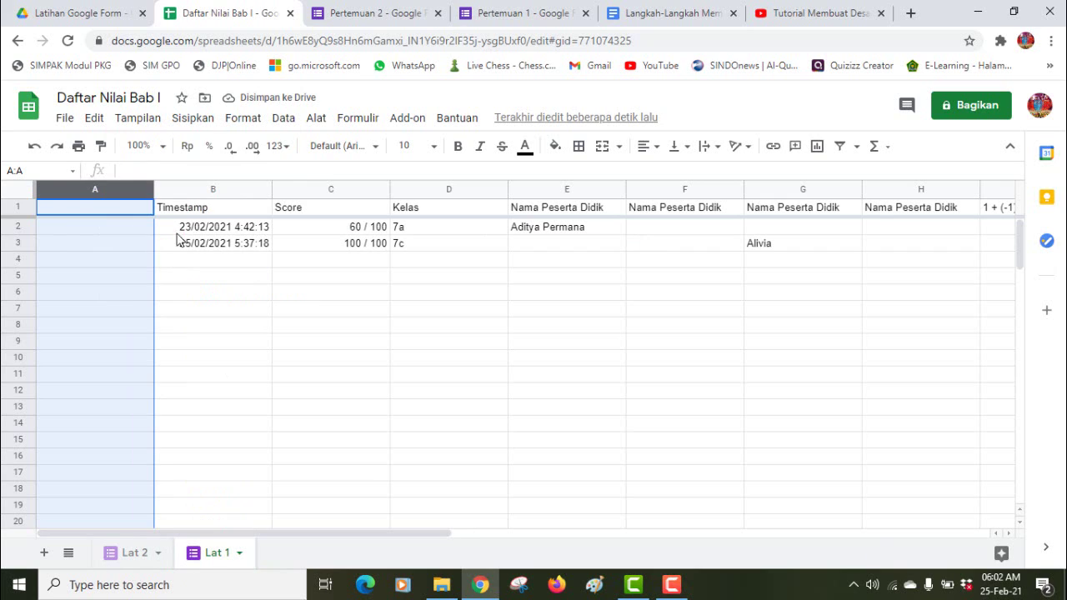
right_click(124, 192)
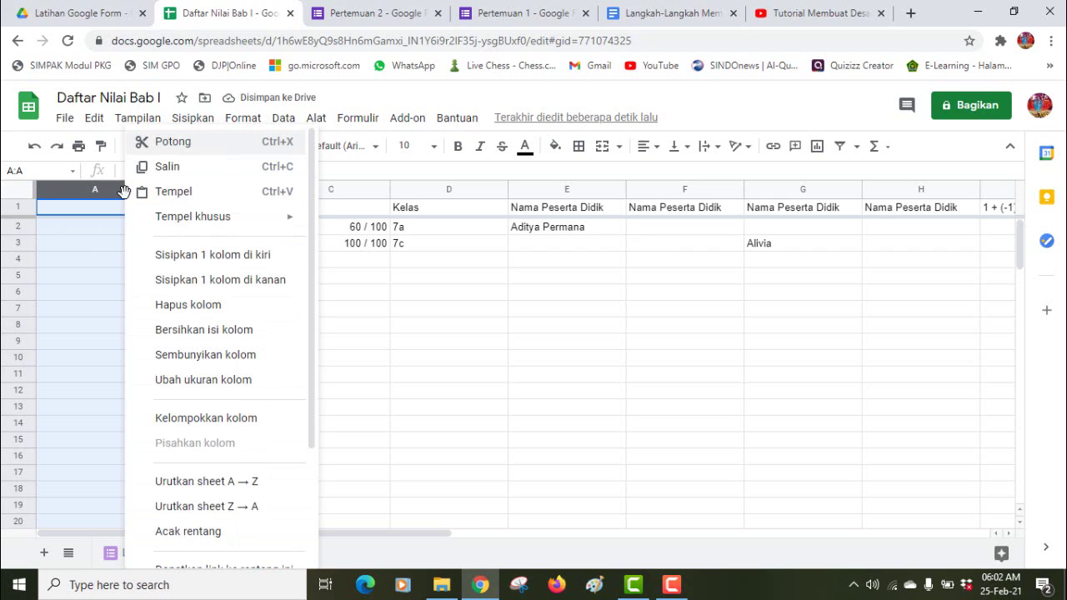
click(177, 262)
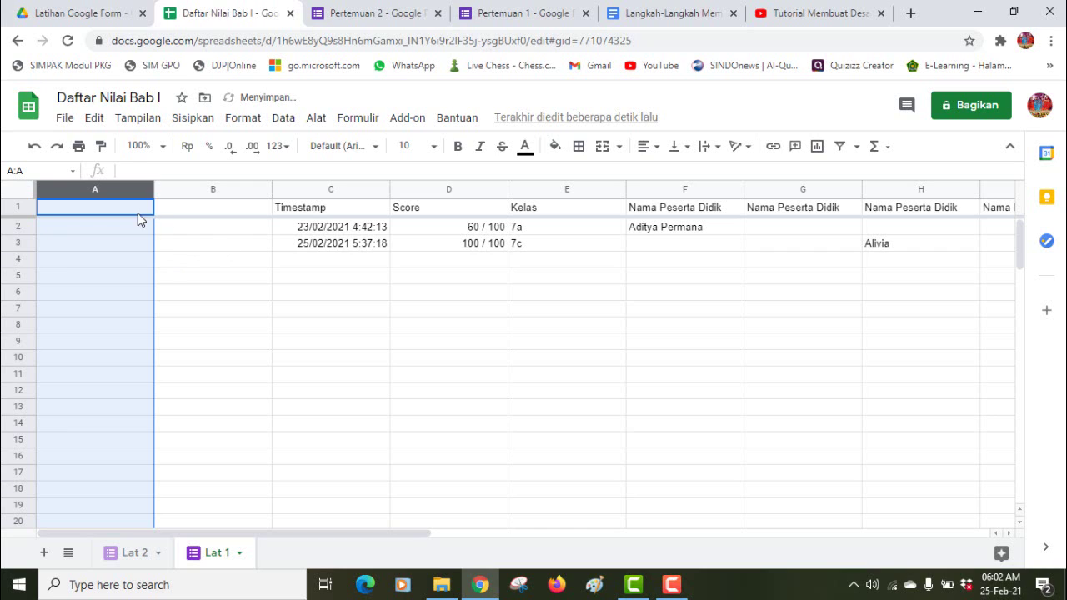
click(206, 250)
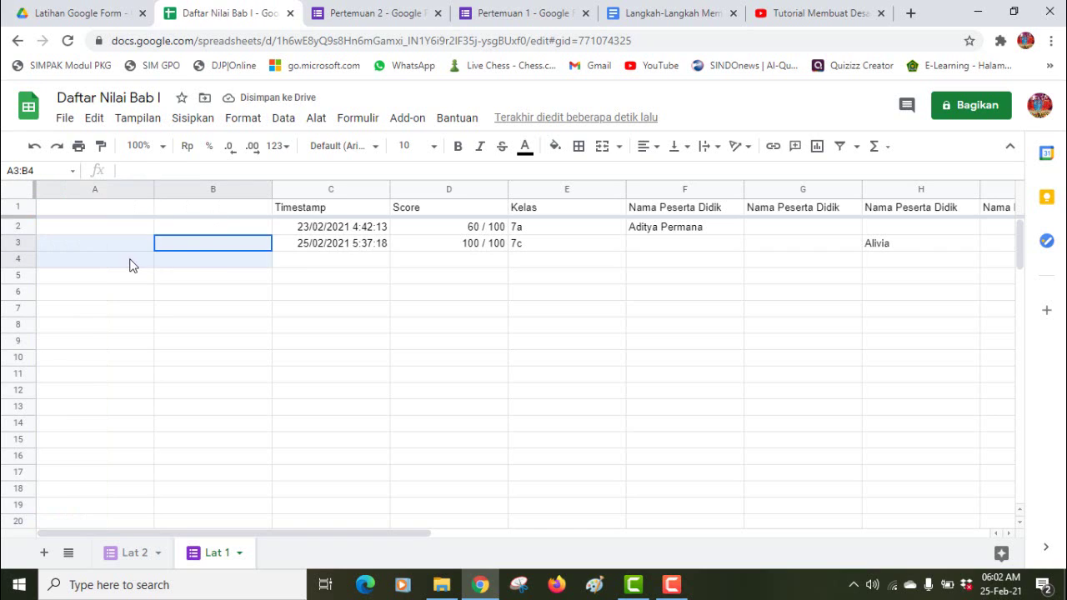
shift+click(131, 209)
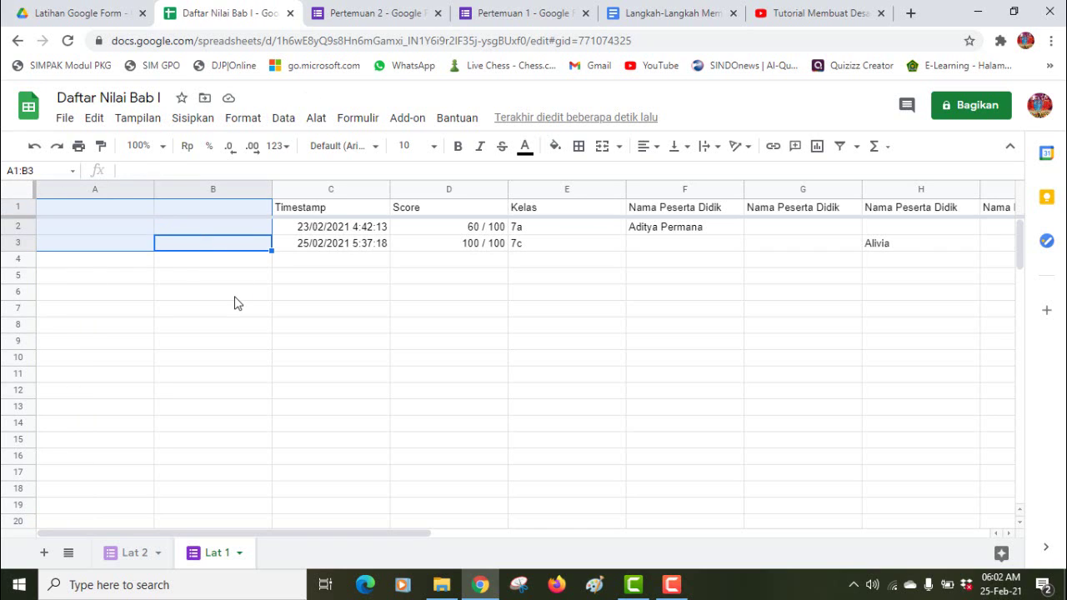
click(202, 293)
shift+click(141, 214)
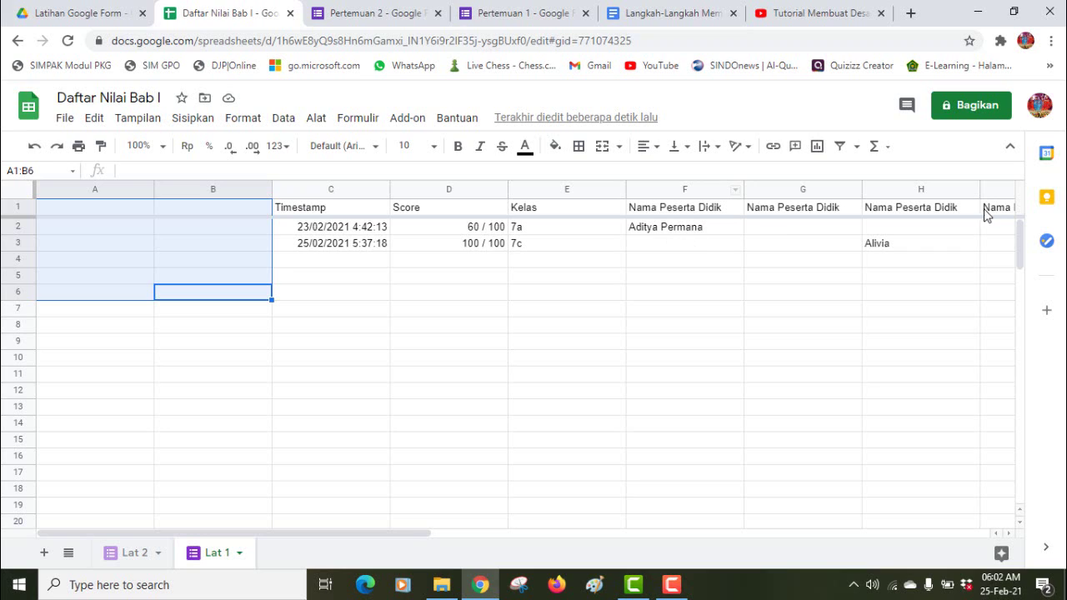
click(64, 211)
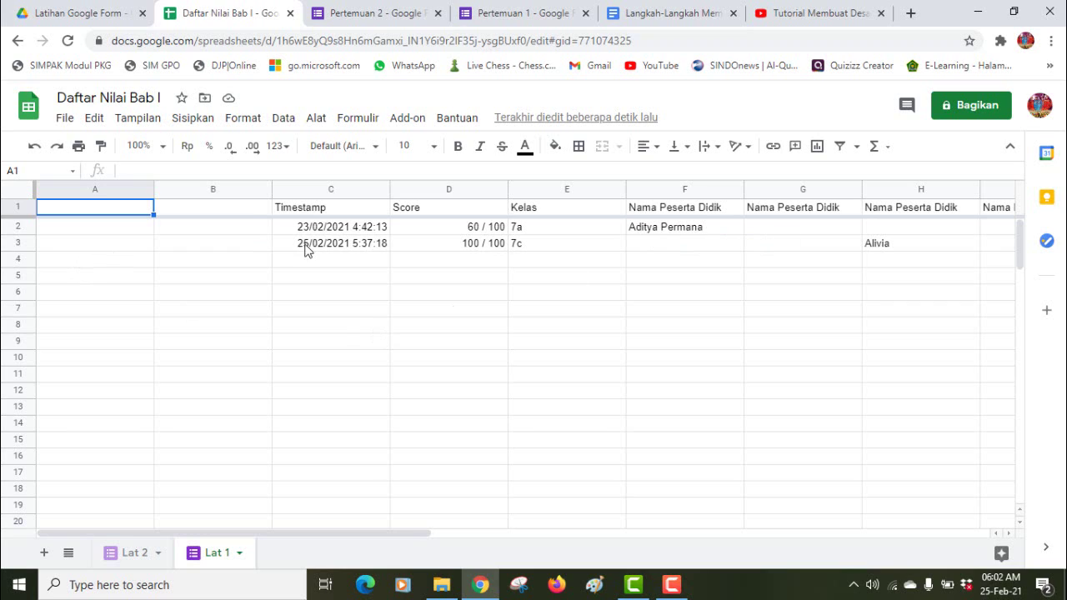
click(247, 216)
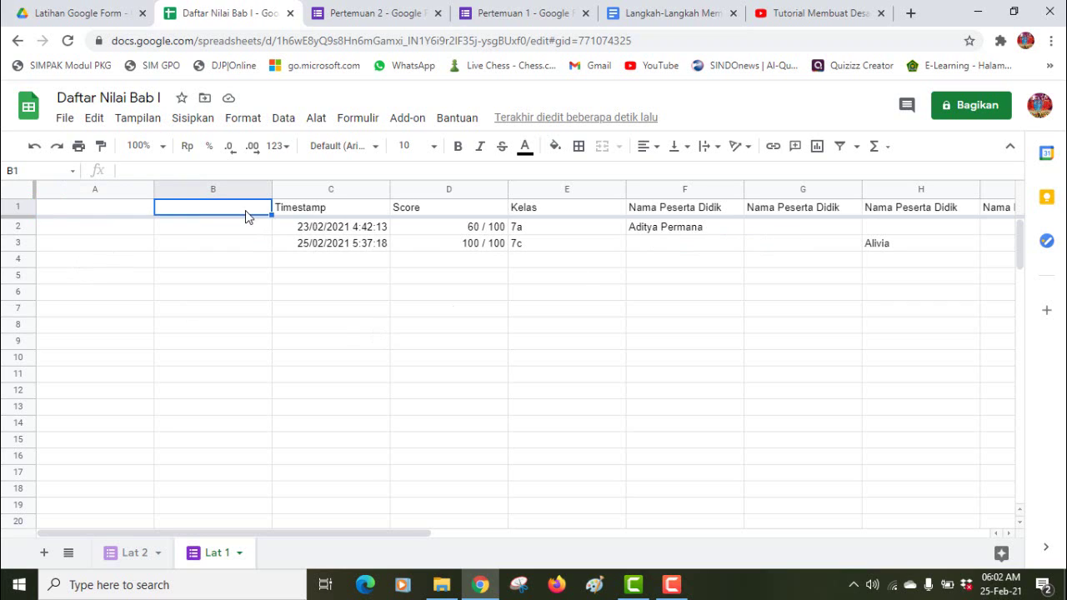
click(467, 207)
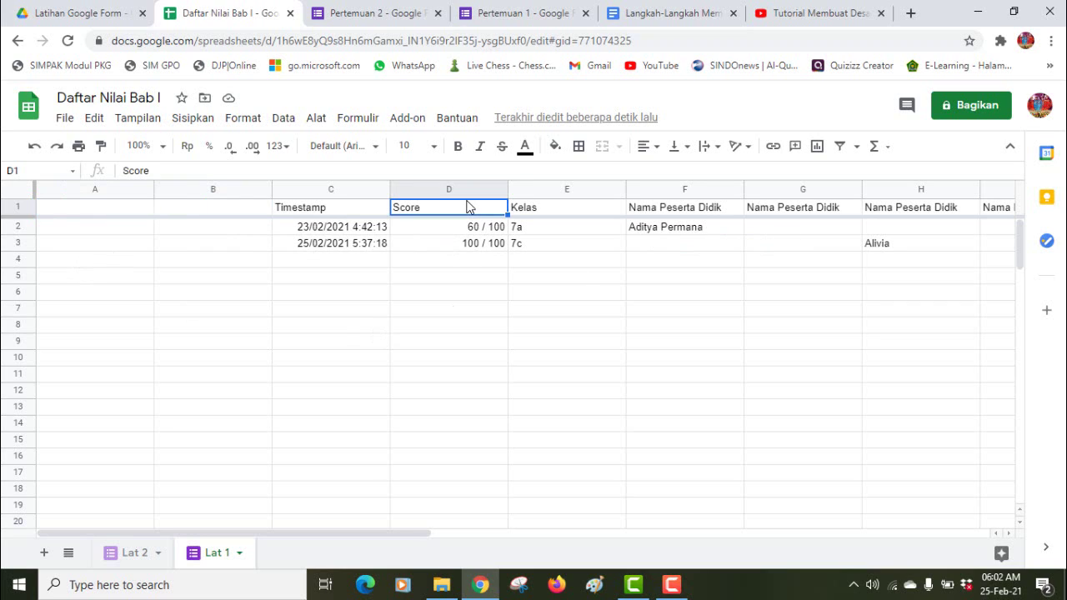
Enter =ARRAYFORMULA((F:F)) in cell A1 of Lat 1 to pull in the first Nama Peserta Didik column.
click(109, 187)
mouse_move(110, 188)
mouse_down()
mouse_move(159, 190)
mouse_move(84, 192)
mouse_move(100, 191)
mouse_up()
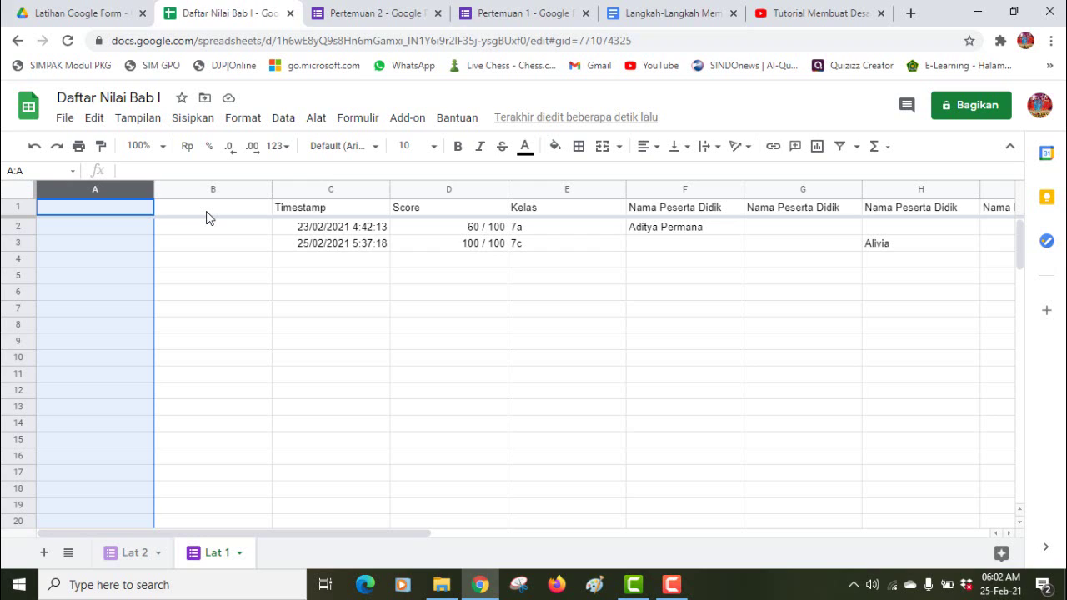
click(122, 212)
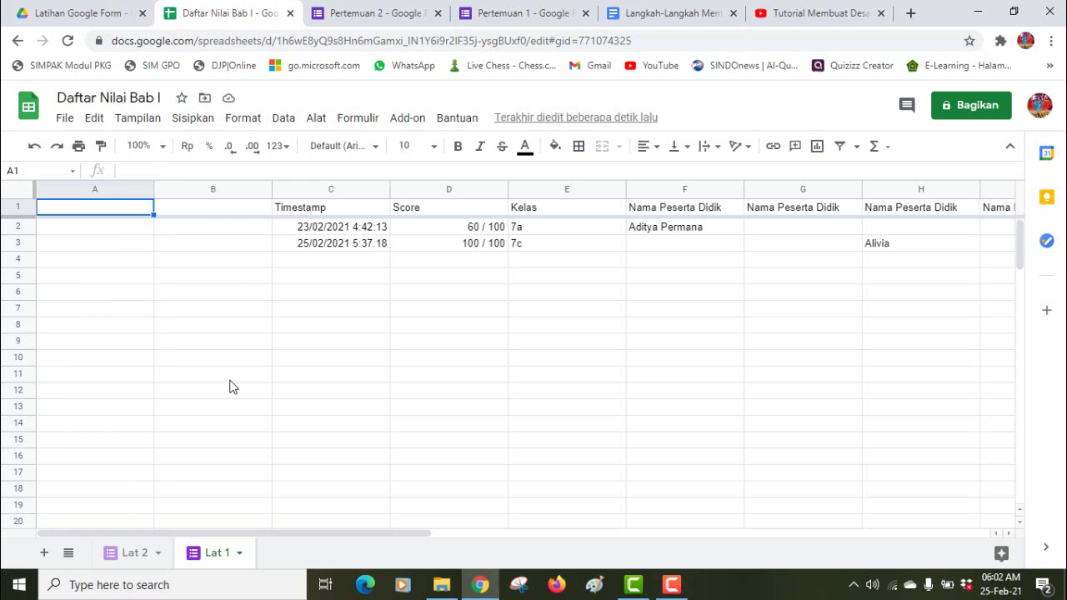
text(=)
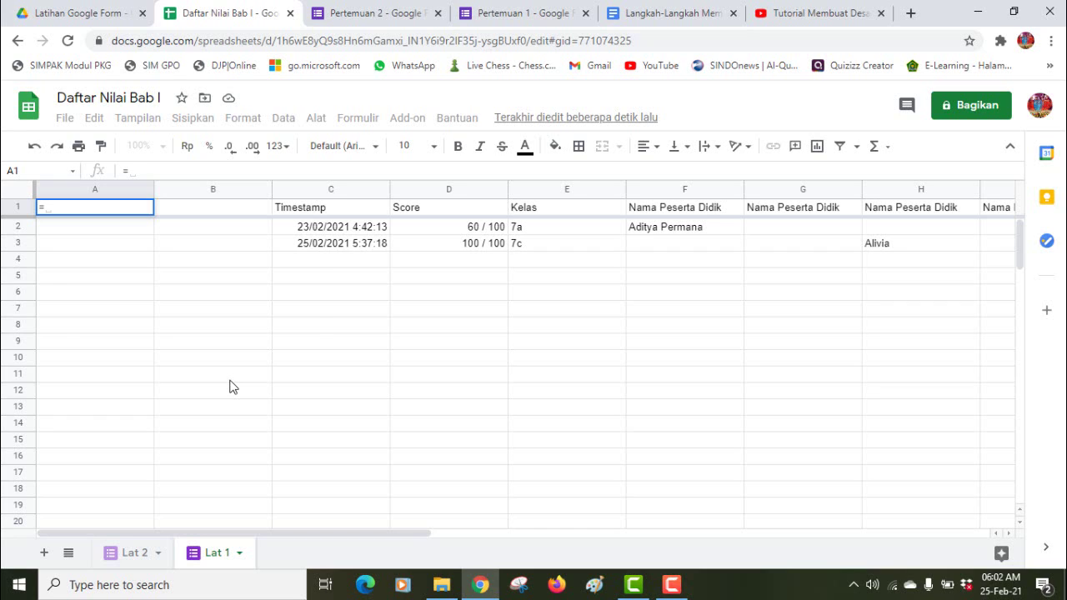
text(ar)
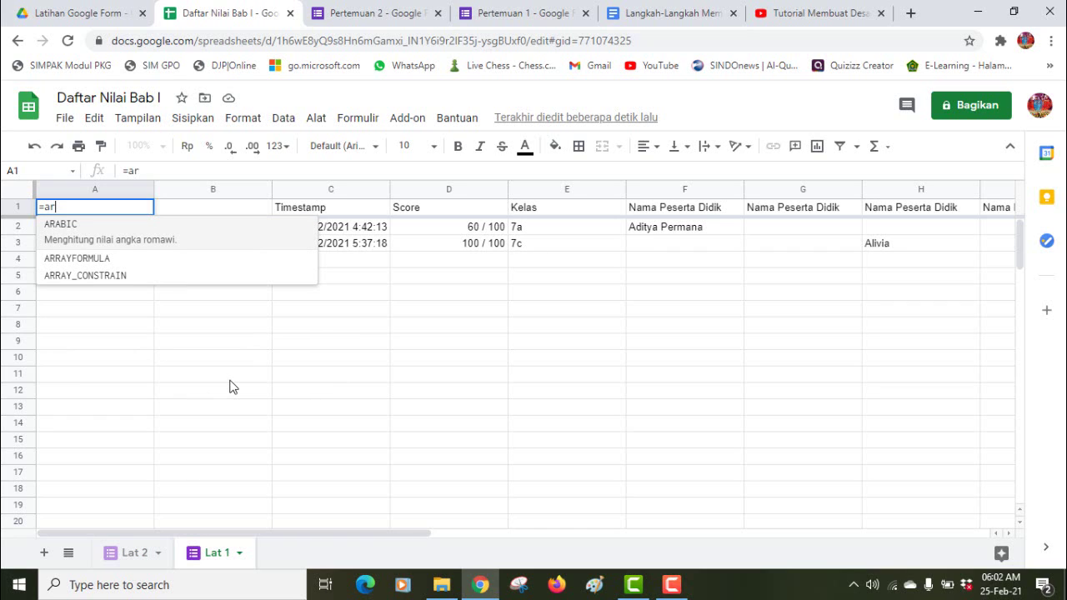
click(96, 250)
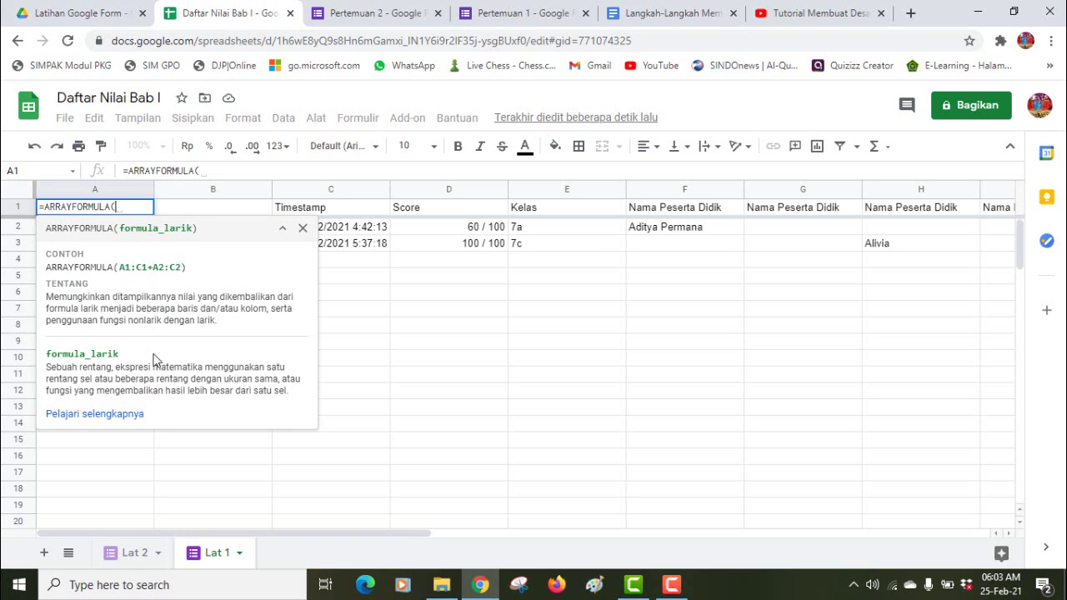
click(119, 208)
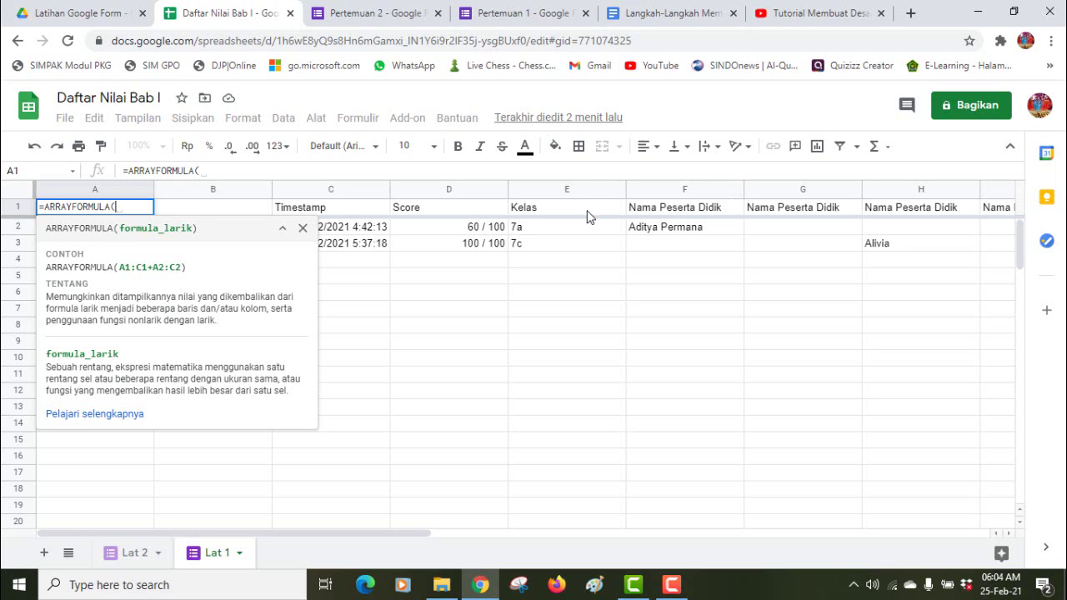
text(()
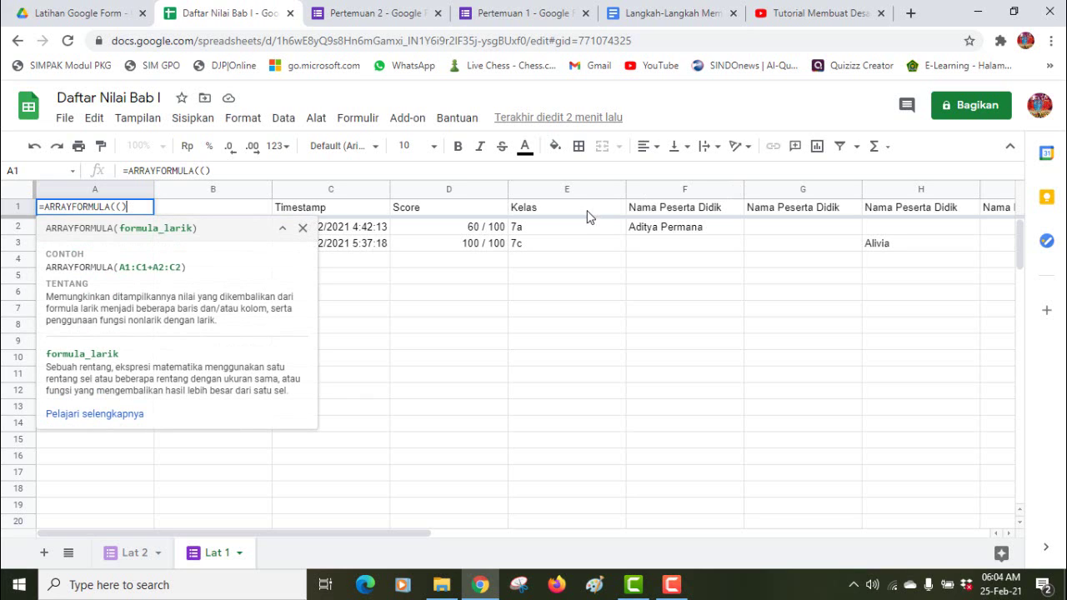
key(Delete)
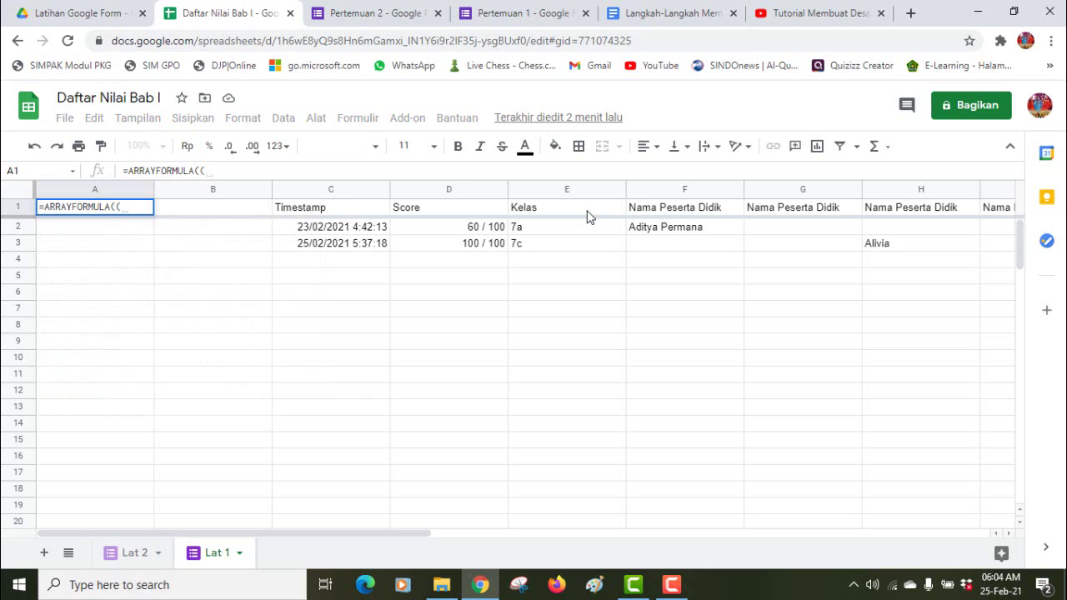
text(f)
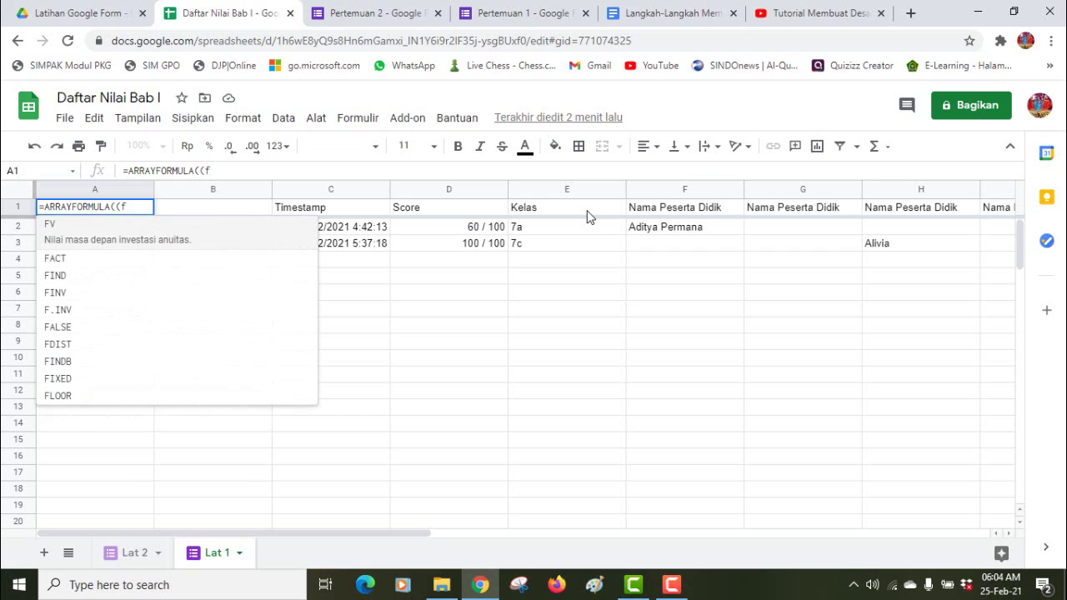
text(:)
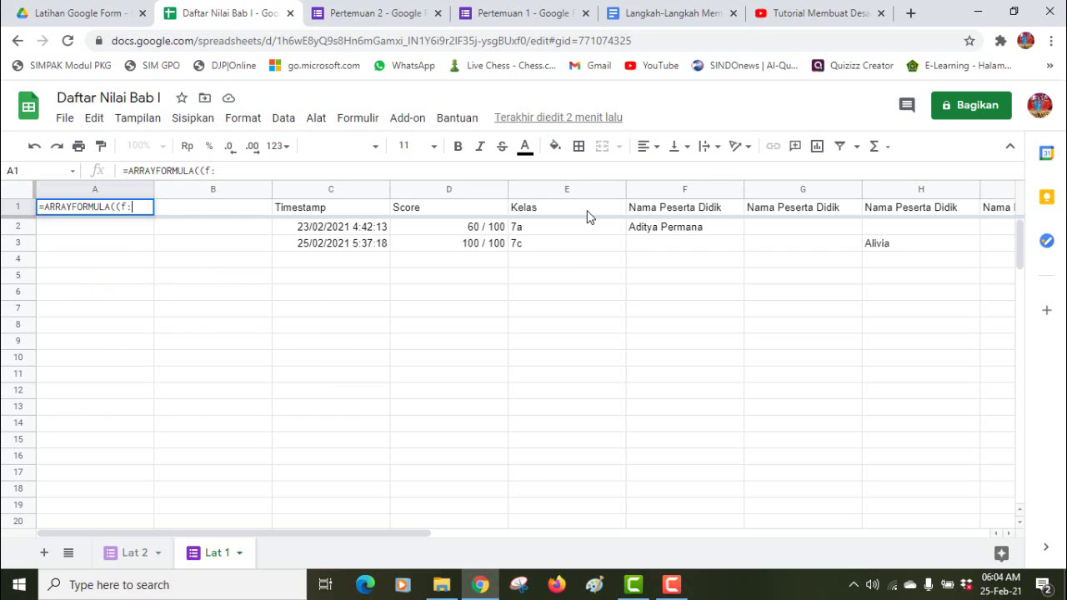
text(F))
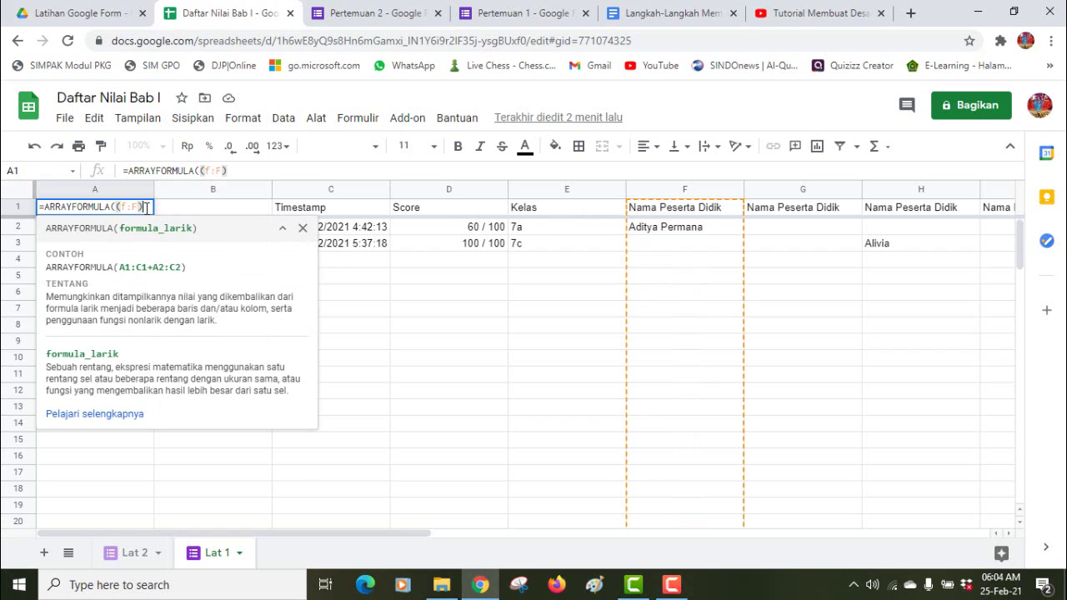
drag(144, 207, 119, 207)
click(146, 207)
text())
key(Return)
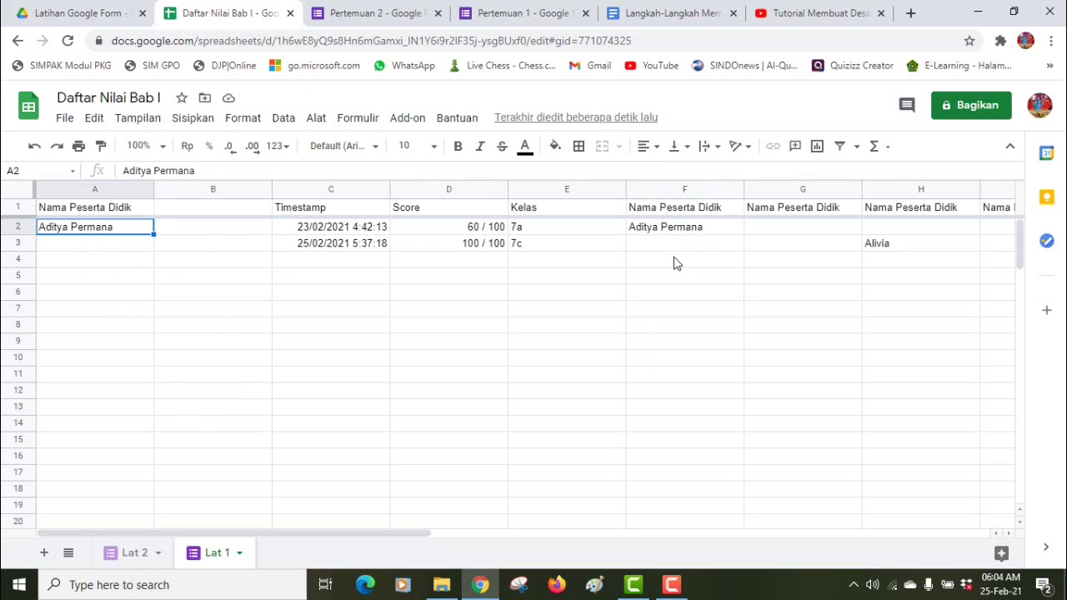
Enter an ARRAYFORMULA over (d:d) in cell B1 to pull in the Score column.
click(215, 213)
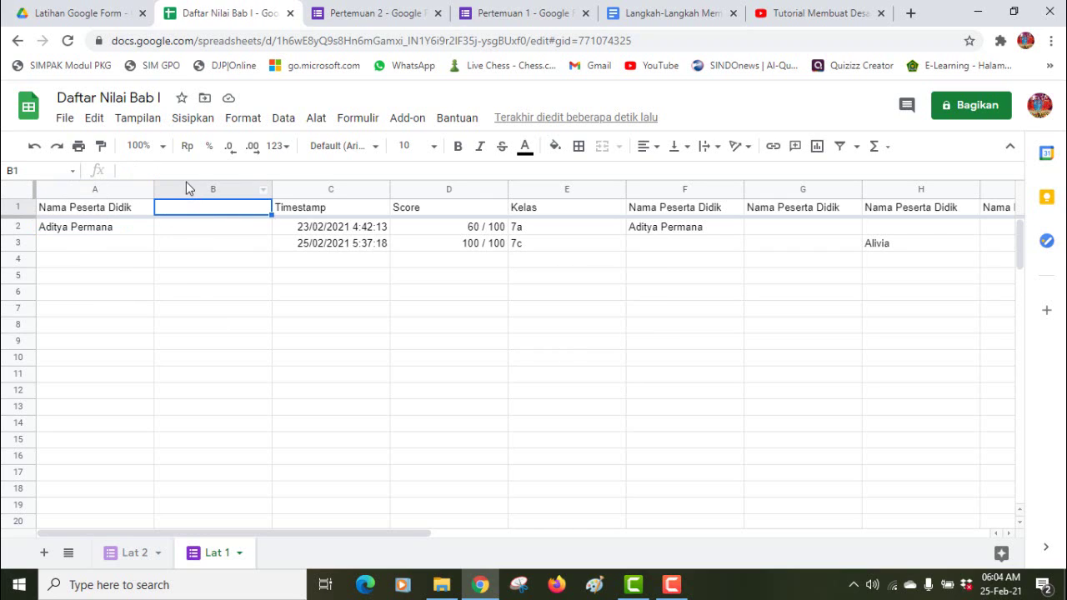
text(=)
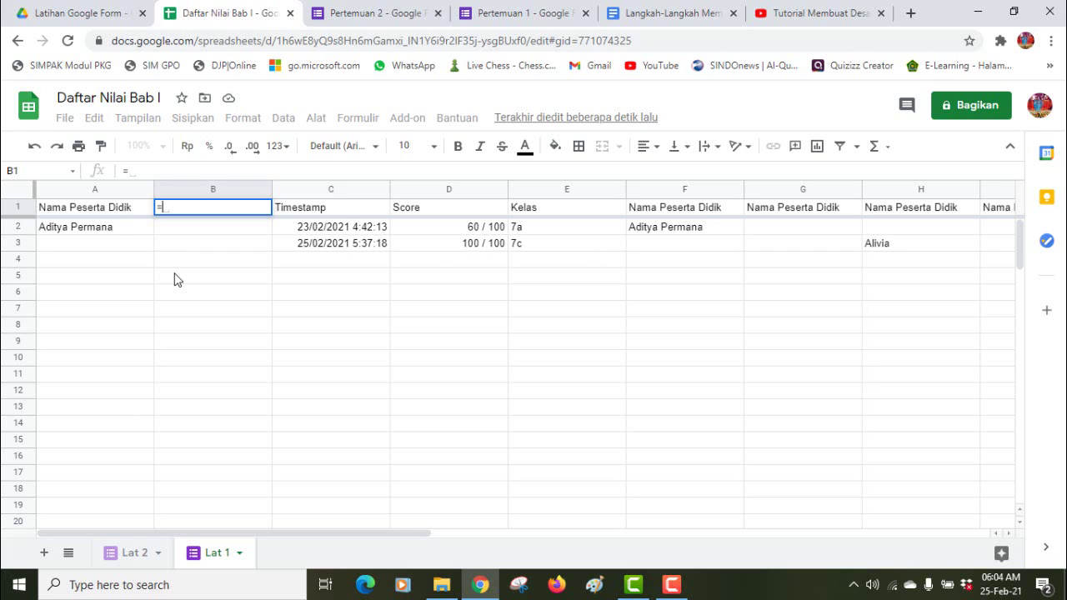
text(ar)
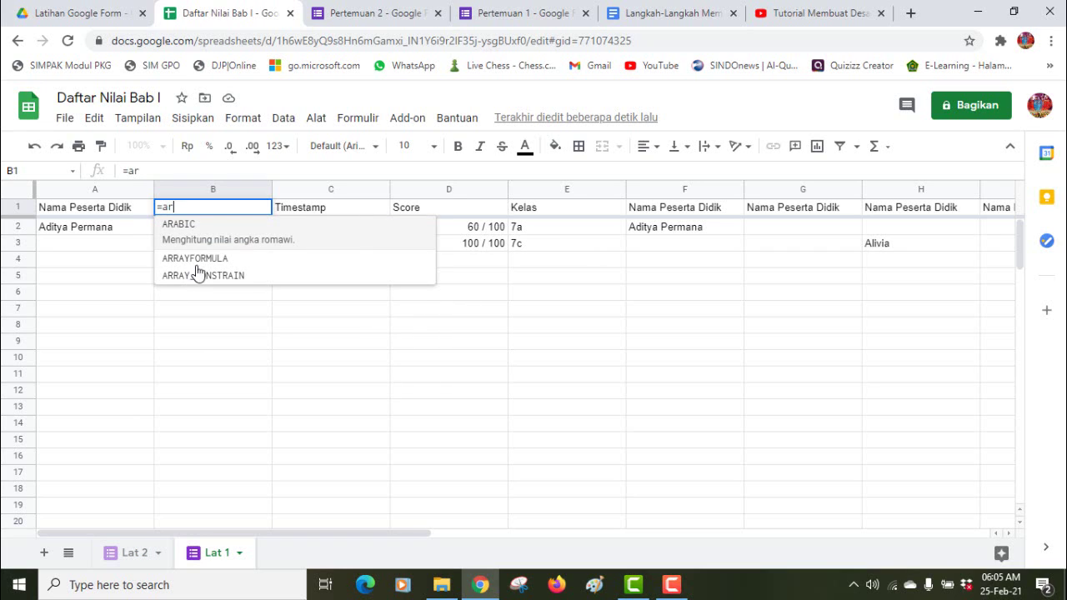
click(197, 260)
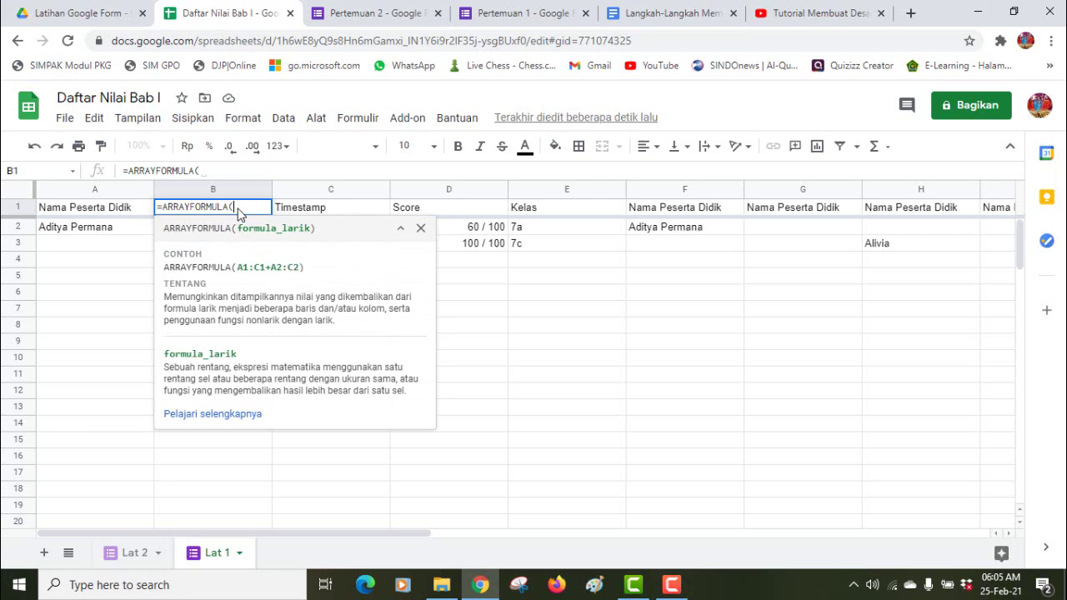
text(()
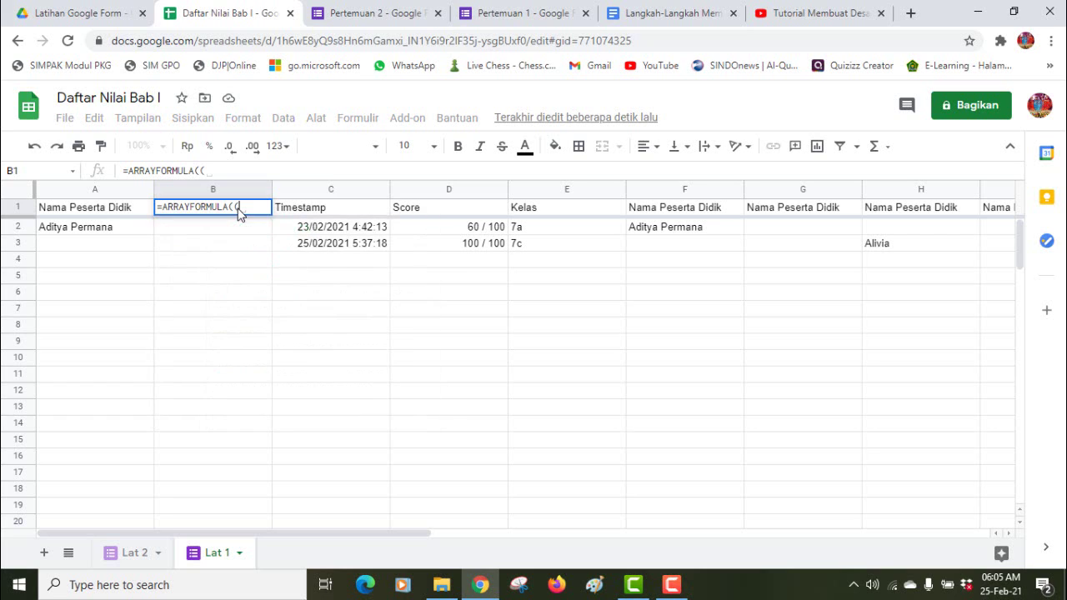
text(d:d)
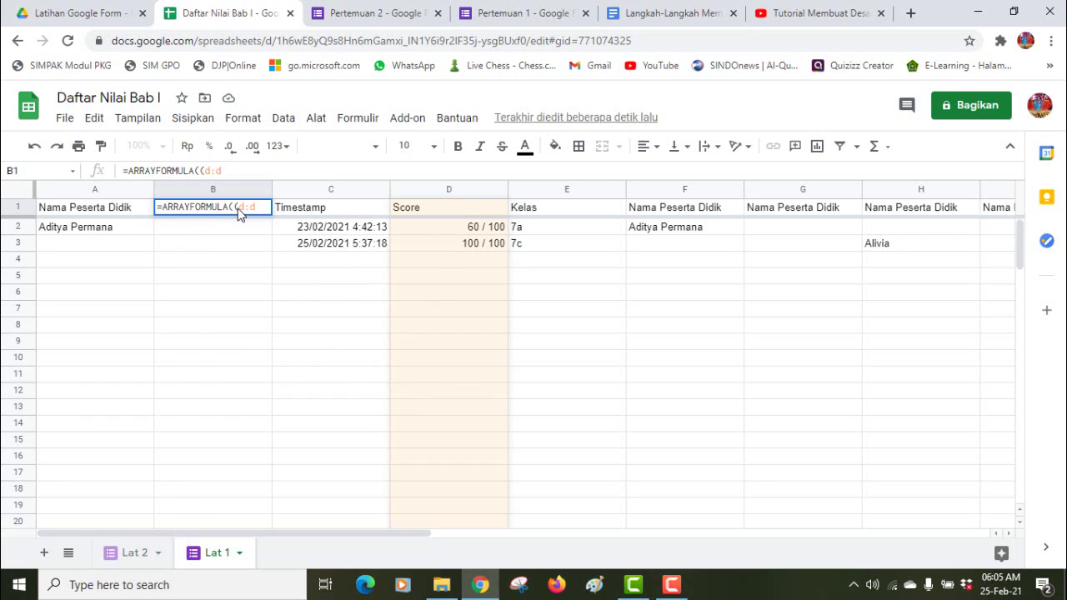
text())
key(Return)
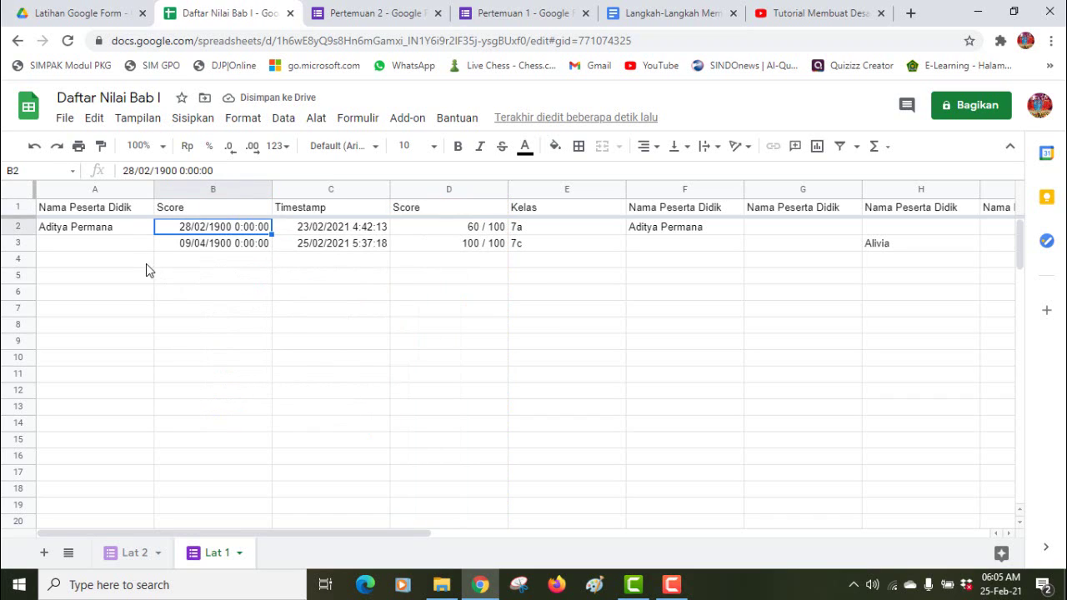
Examine the Nama Peserta Didik columns in Lat 1 and the Kelas question in the Pertemuan 1 form, and return to Lat 1's first columns.
click(106, 212)
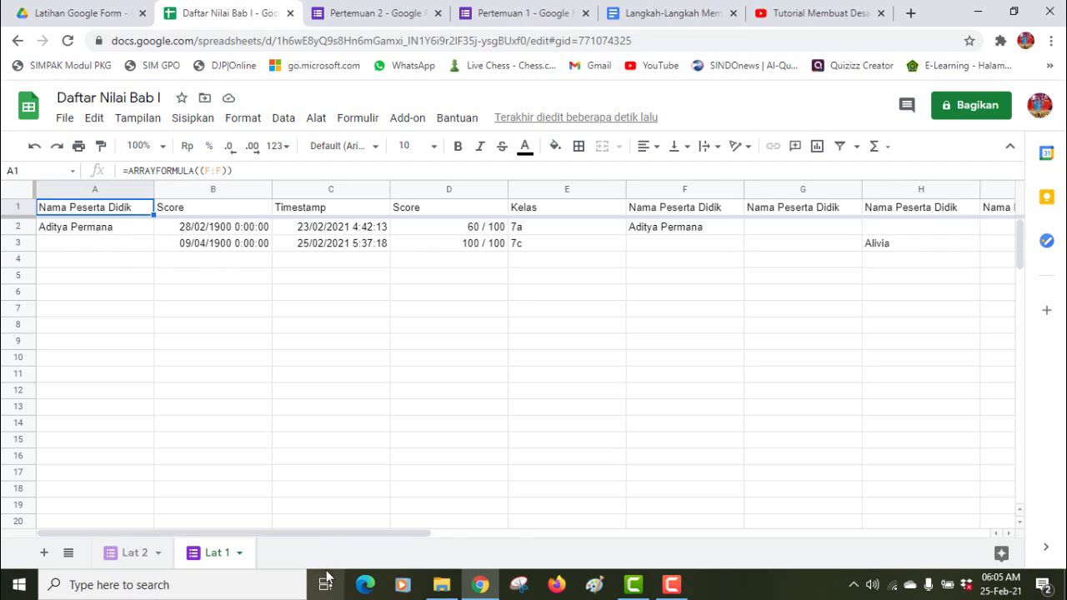
drag(330, 539, 459, 559)
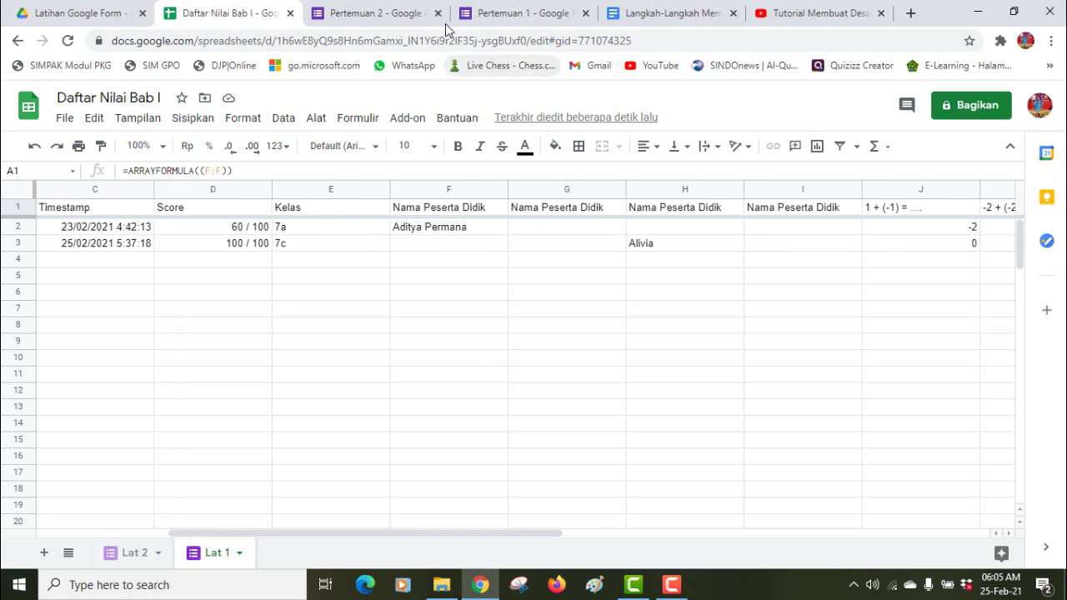
click(548, 13)
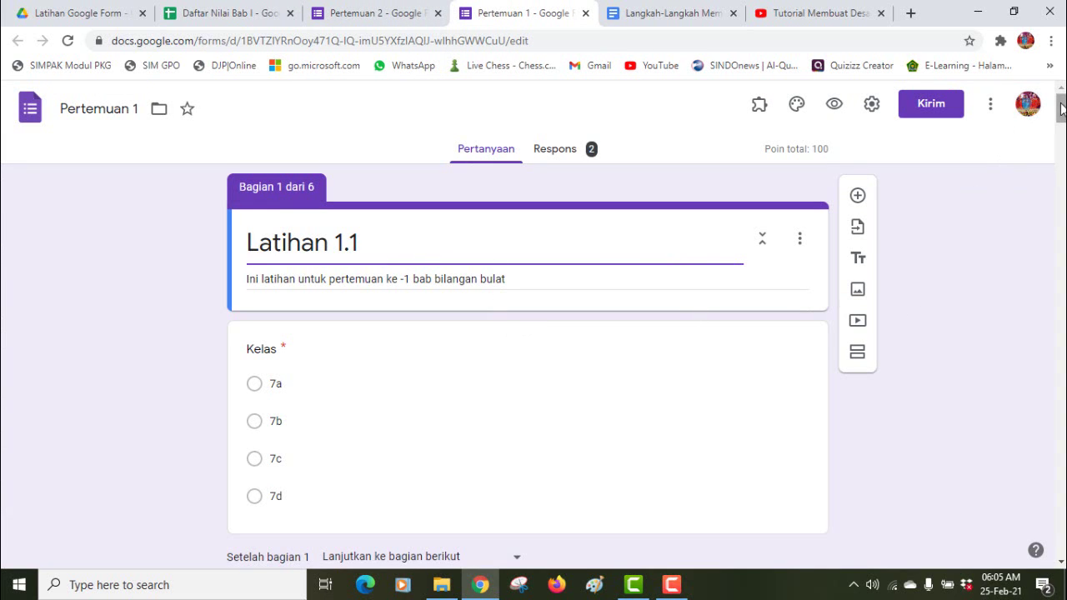
drag(1060, 109, 1059, 124)
scroll(1060, 124, up, 3)
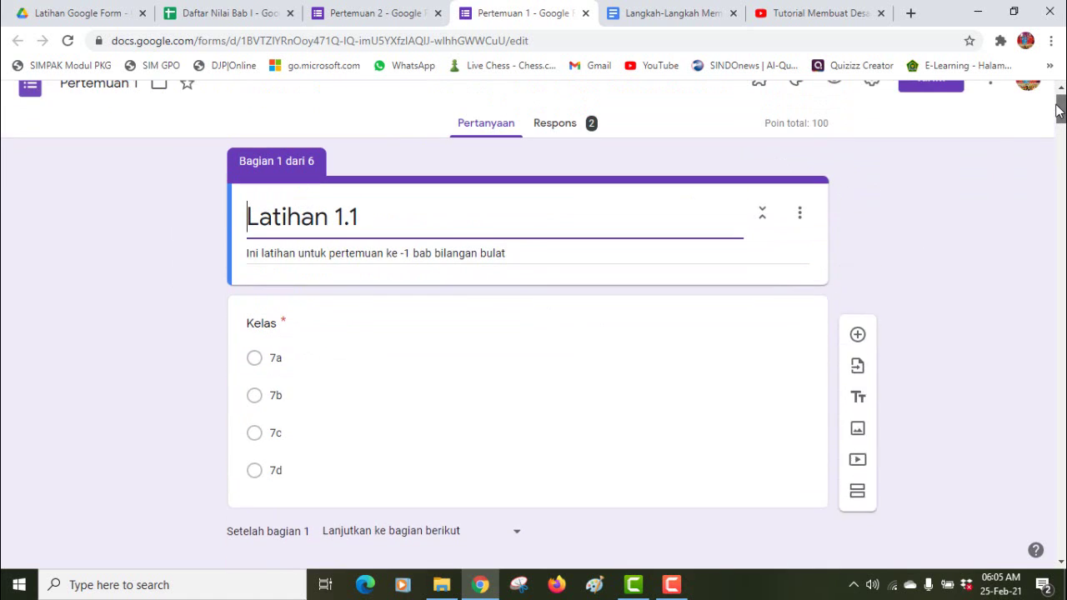
click(206, 17)
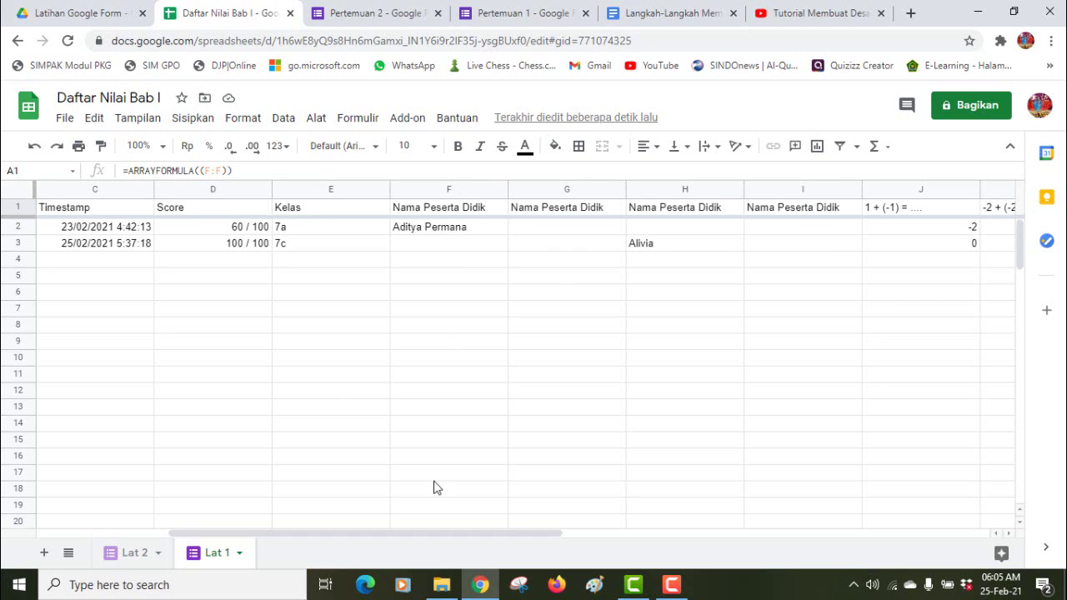
drag(471, 532, 255, 543)
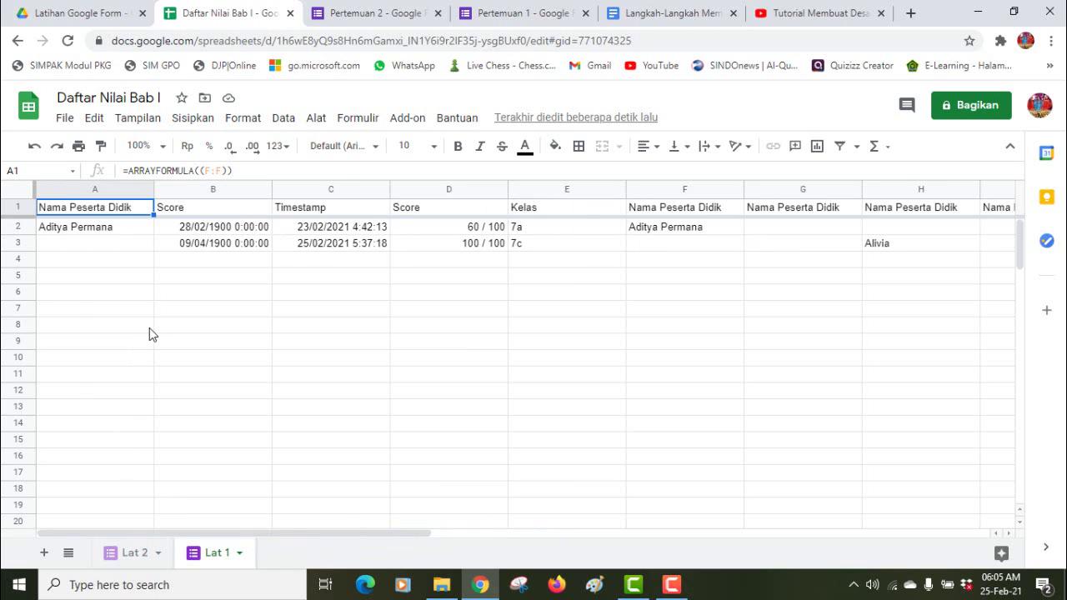
Extend the formula in cell A1 of Lat 1 to =ARRAYFORMULA((F:F)&(G:G)&(H:H)&(I:I)) to combine all four Nama Peserta Didik columns.
click(226, 170)
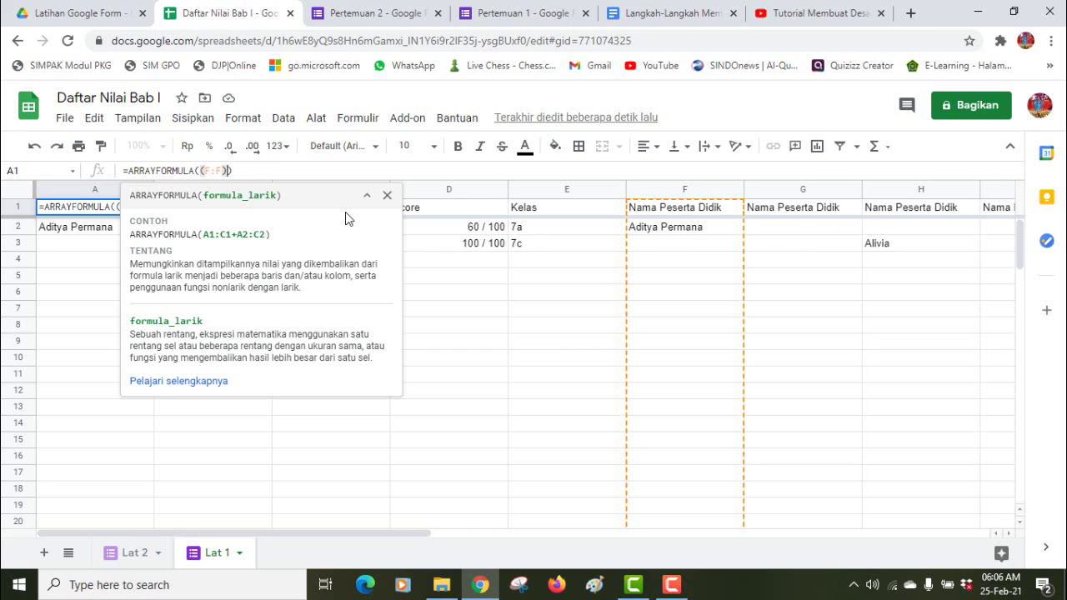
text(&)
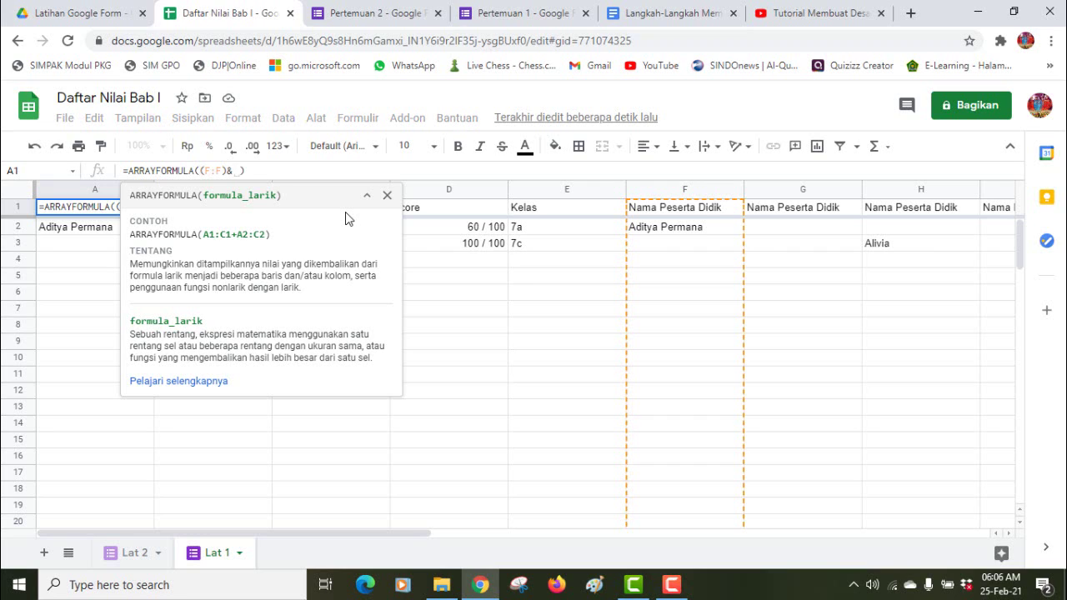
text(()
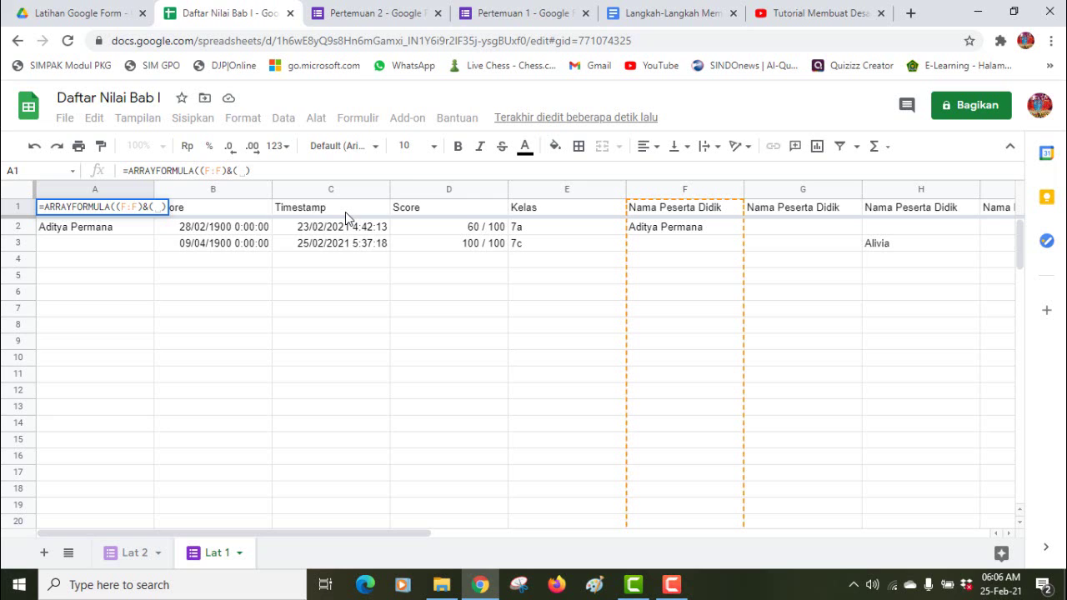
text(G:g)
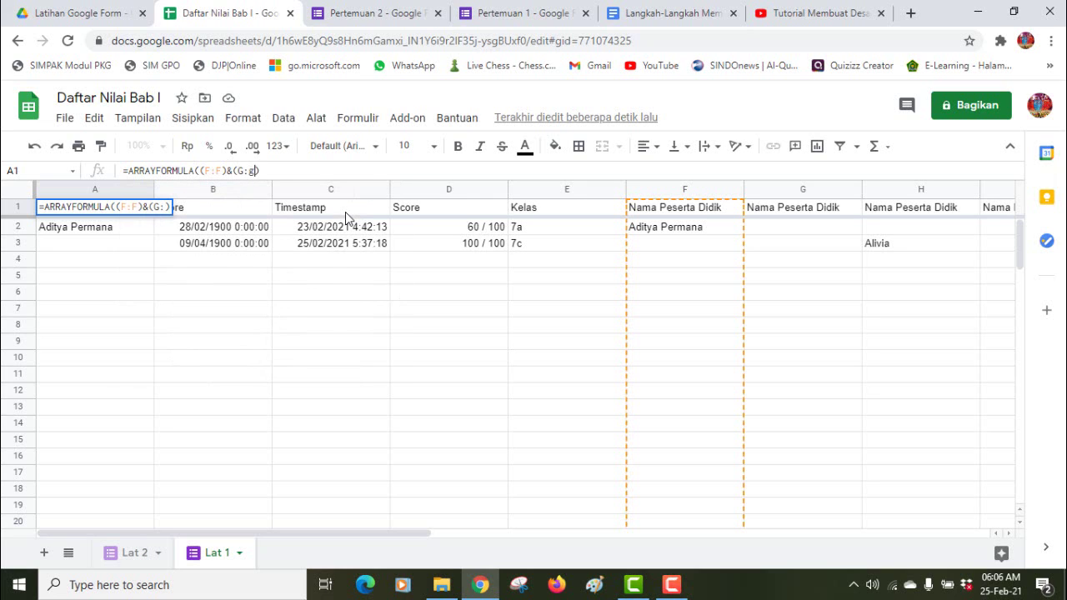
text())
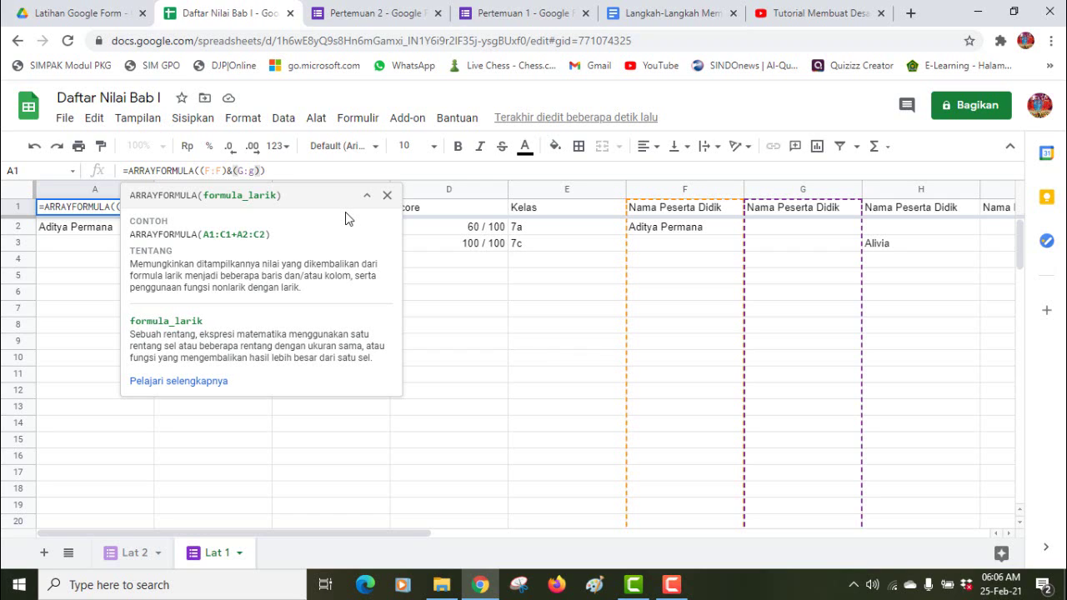
text(&)
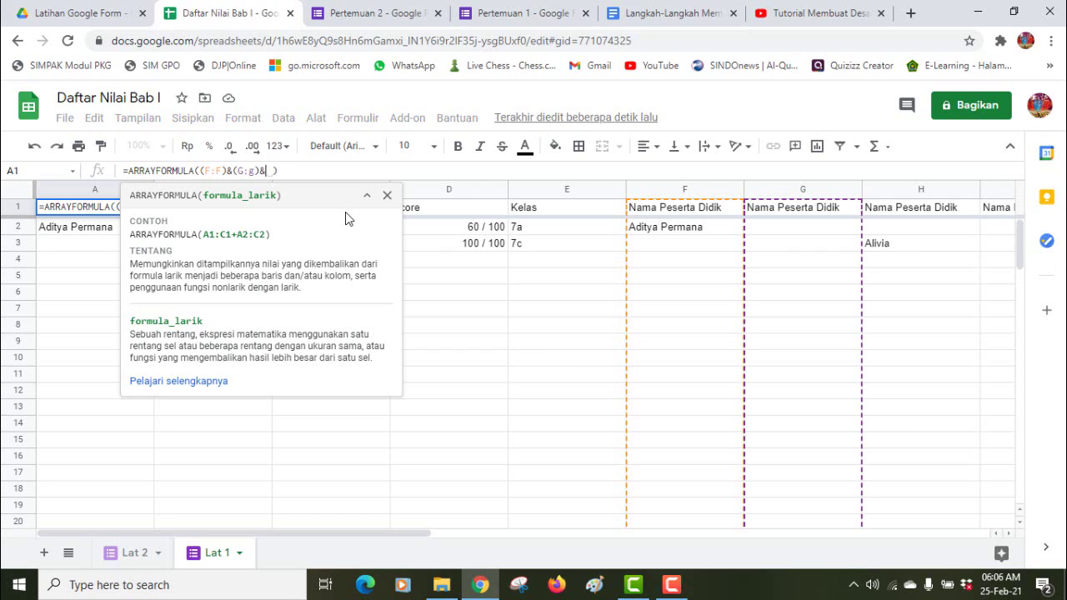
text(()
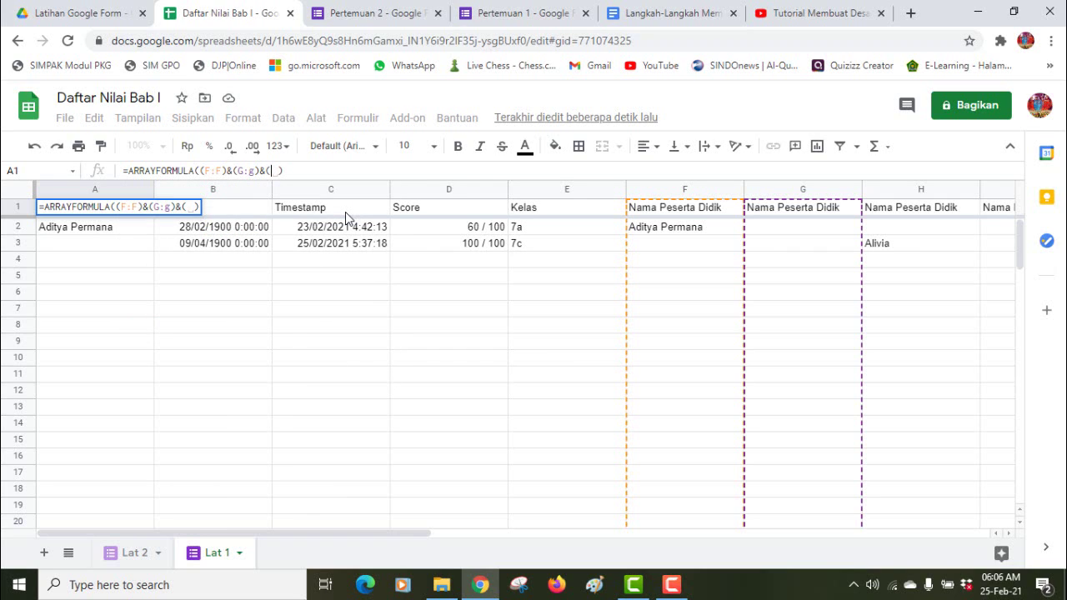
text(H:)
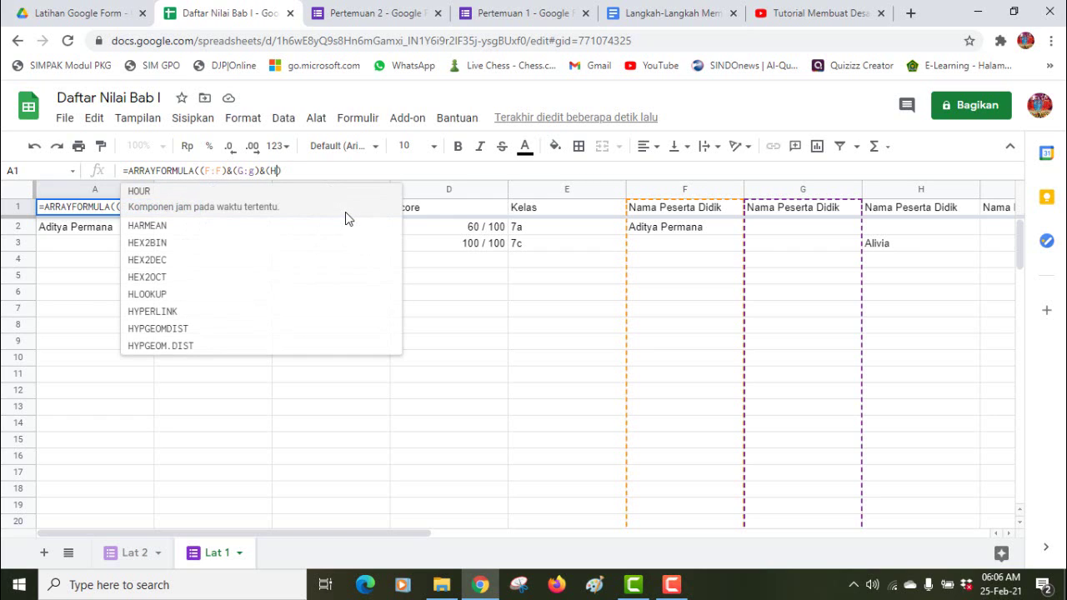
text(H)
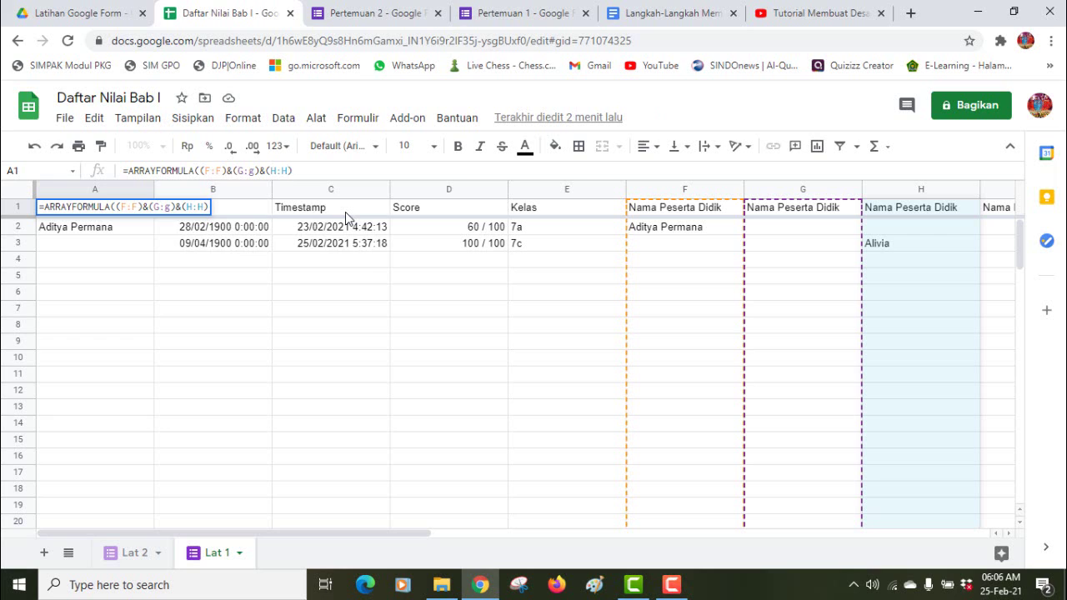
text())
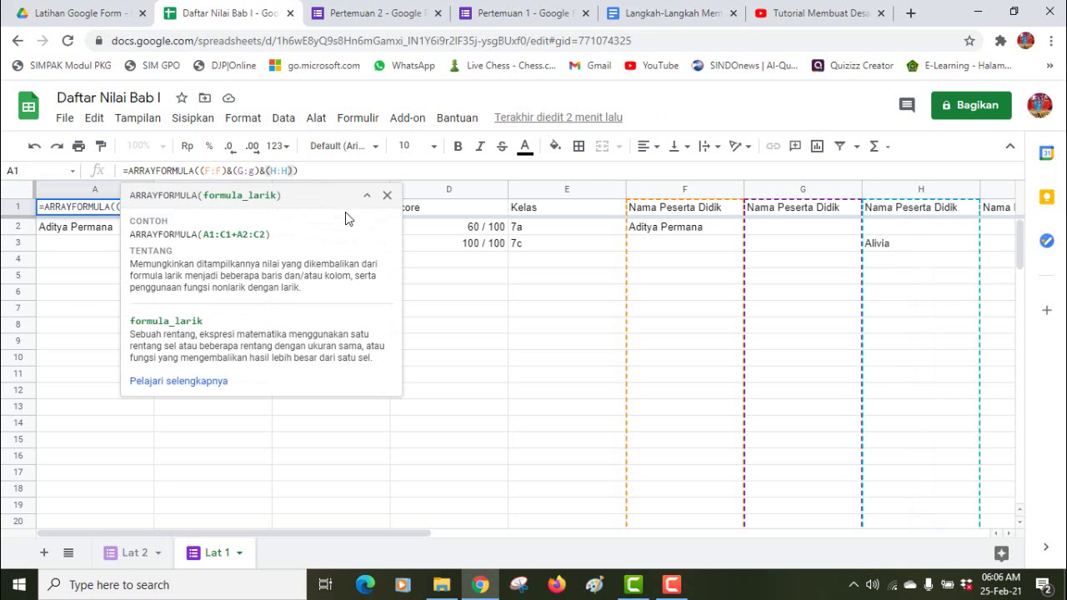
text(&)
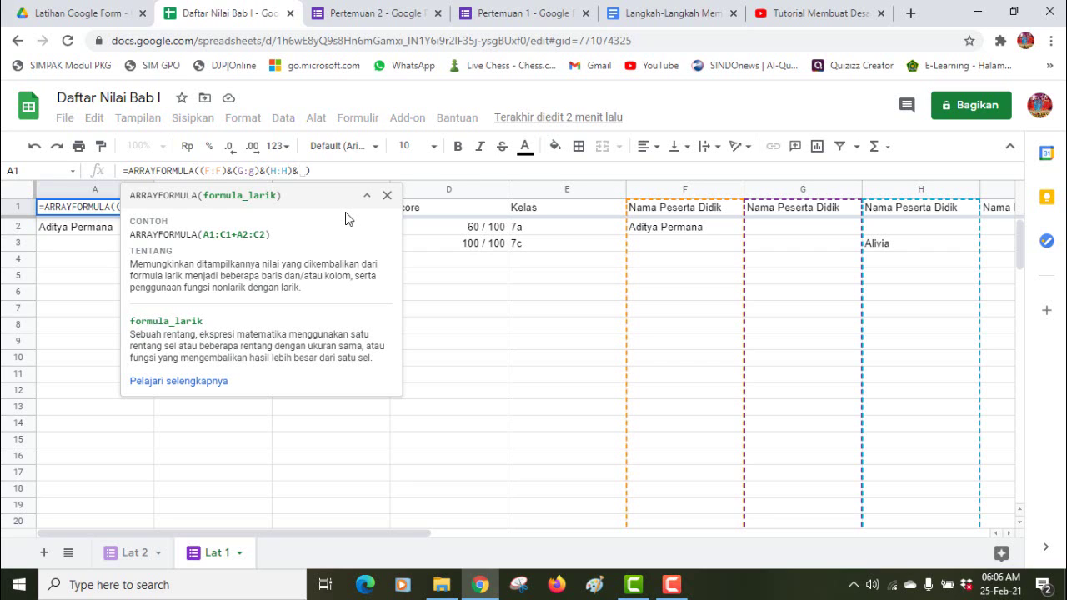
text((i:)
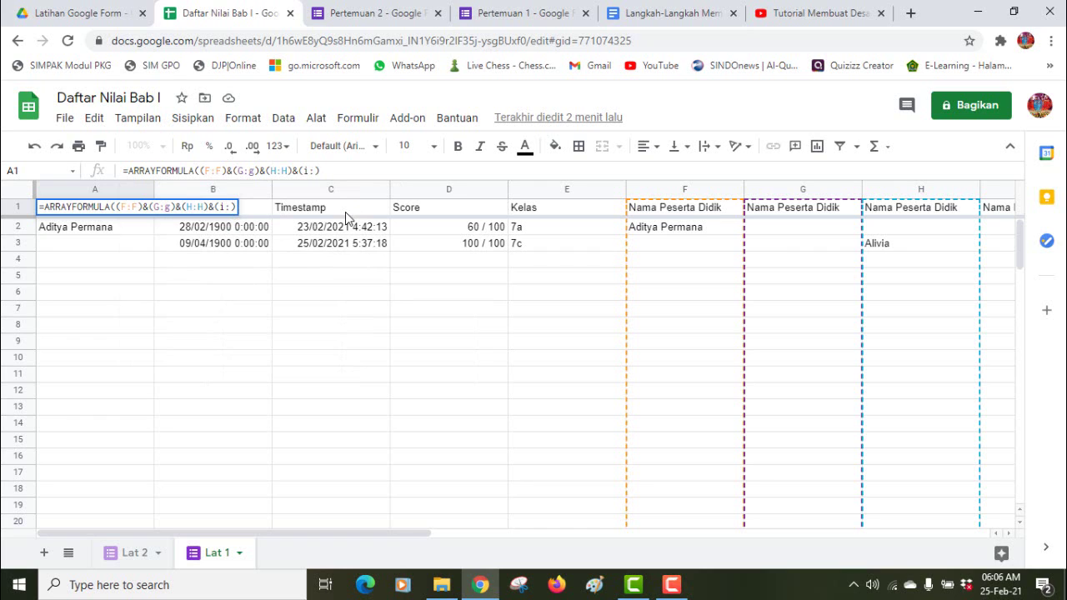
text(I))
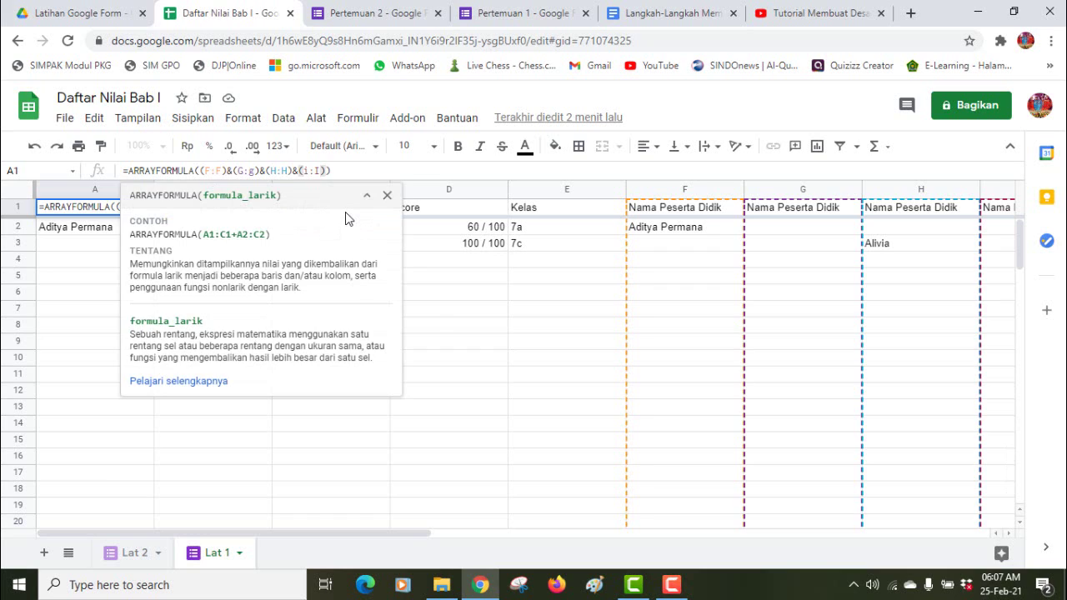
key(Return)
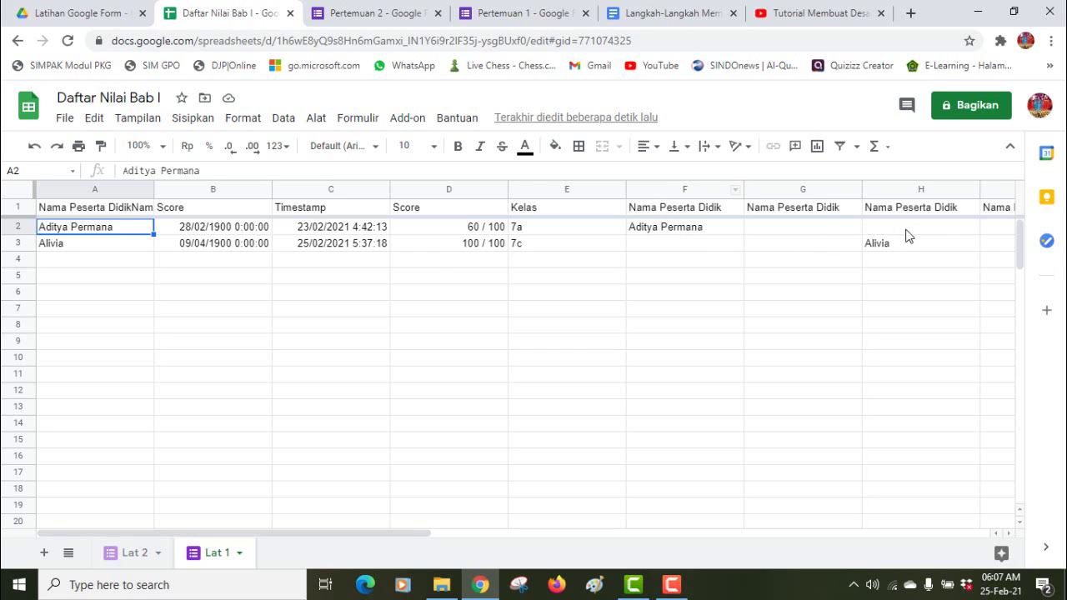
click(112, 260)
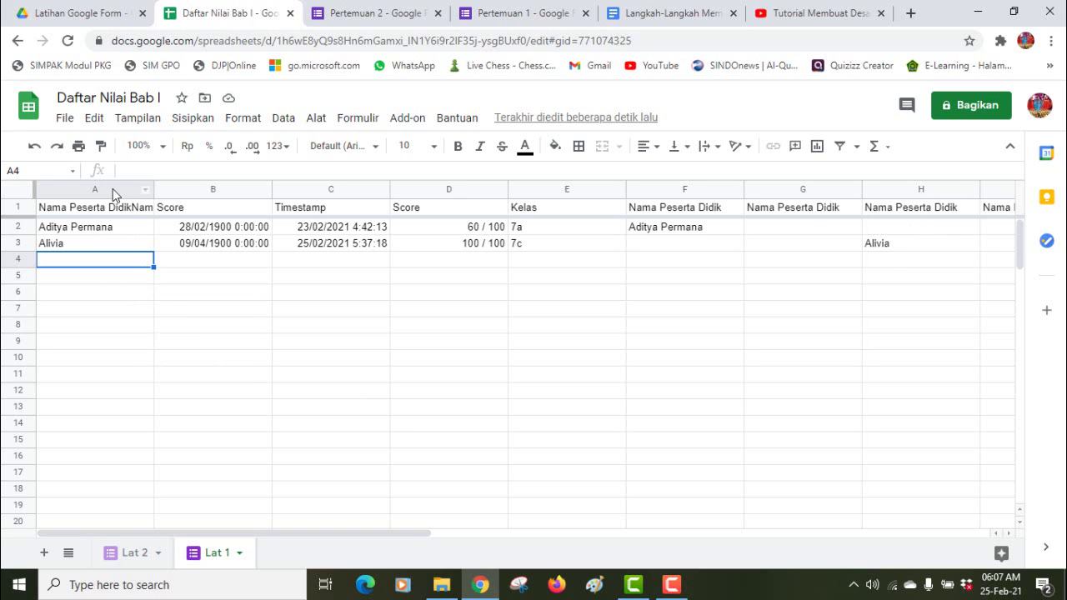
drag(112, 188, 180, 183)
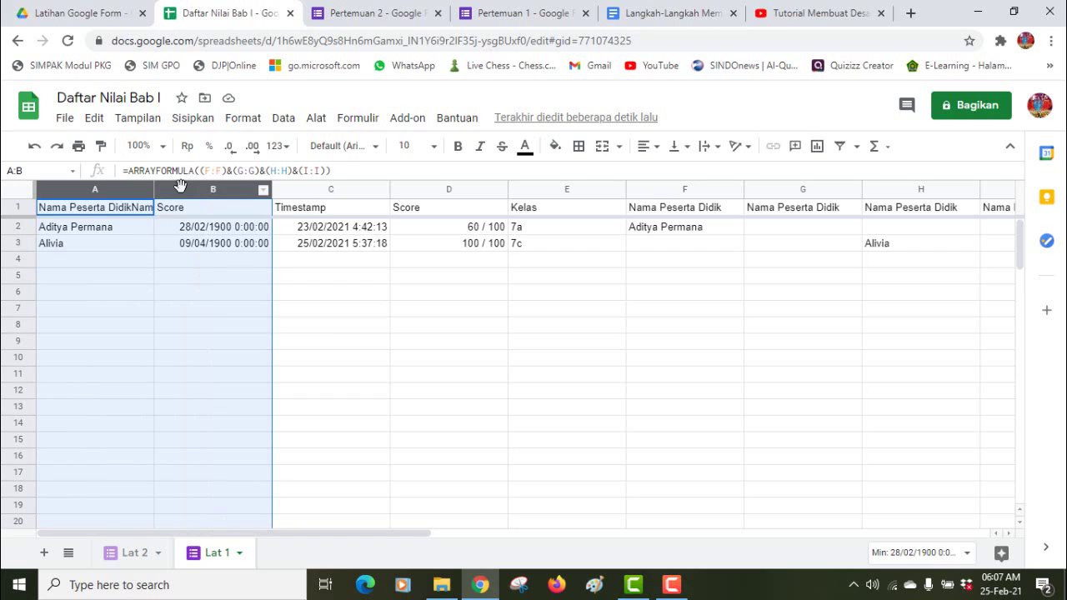
click(328, 327)
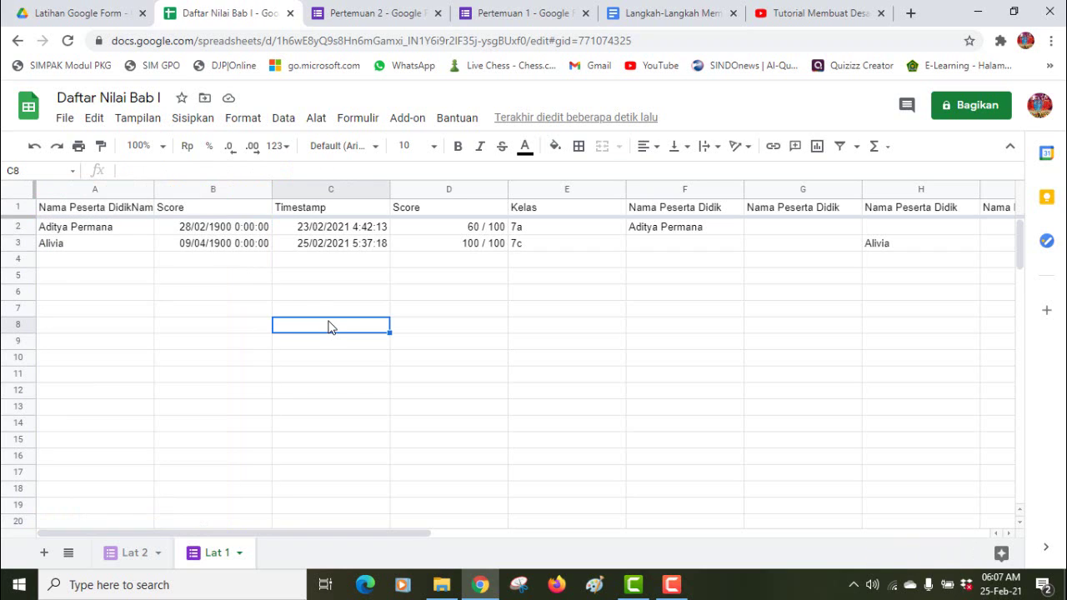
Format the Score column B in Lat 1 with the Angka number format.
click(183, 235)
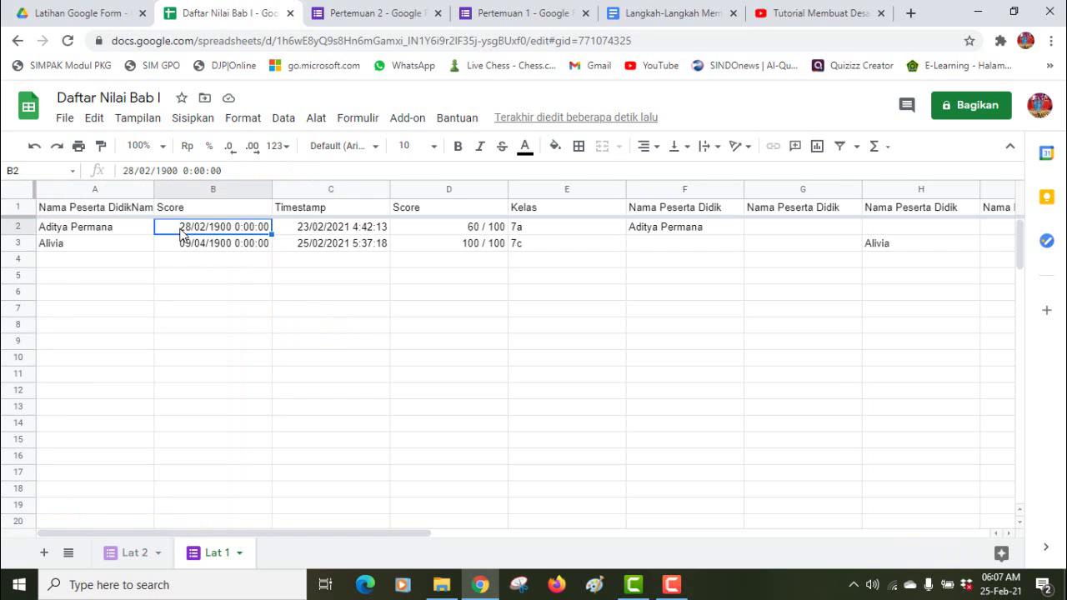
click(231, 262)
click(225, 193)
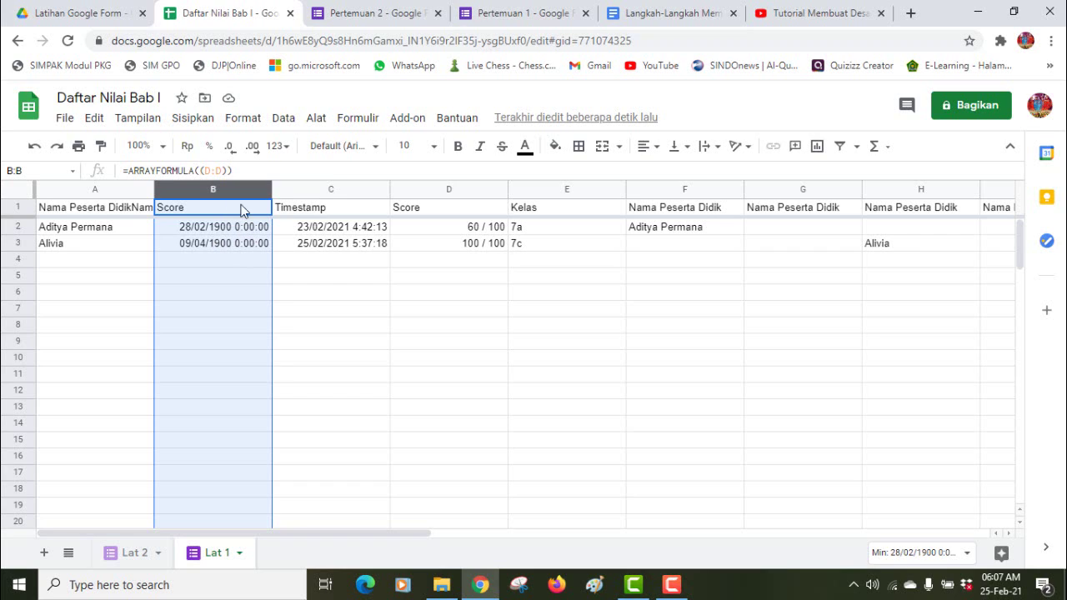
click(285, 150)
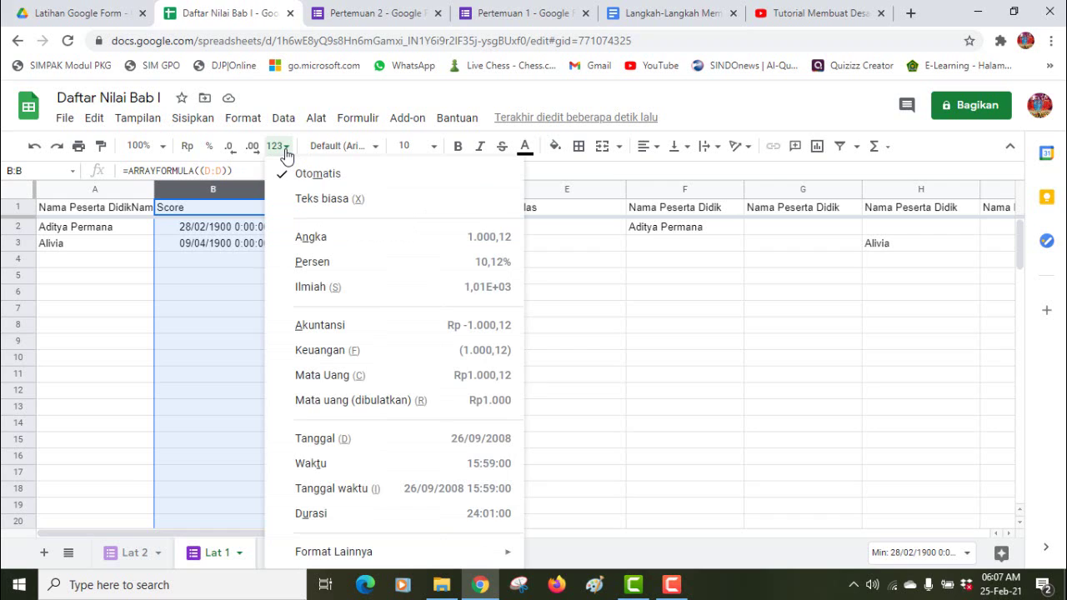
click(324, 238)
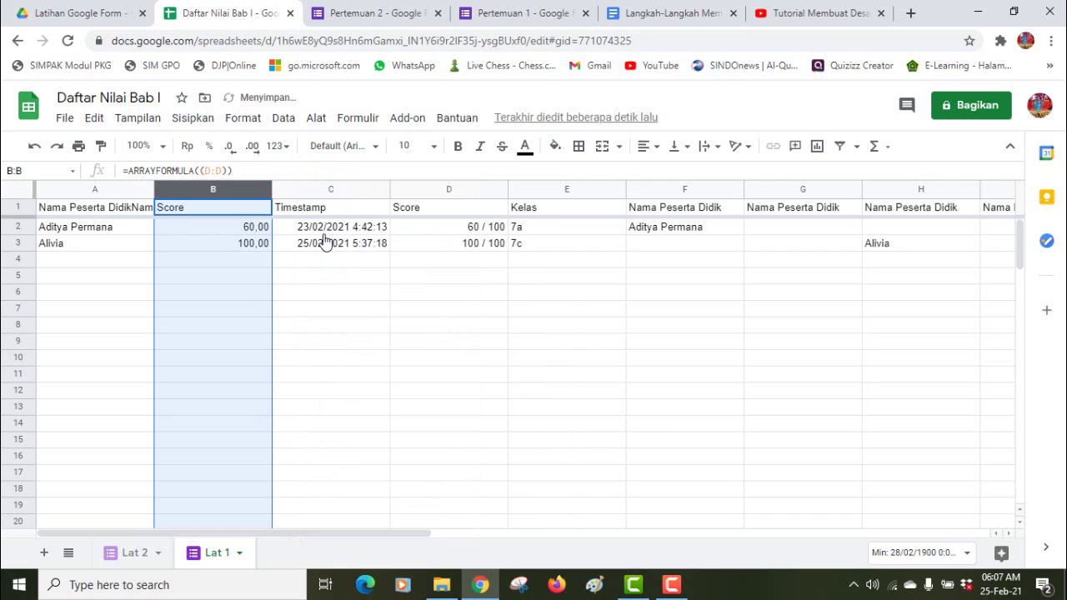
click(289, 323)
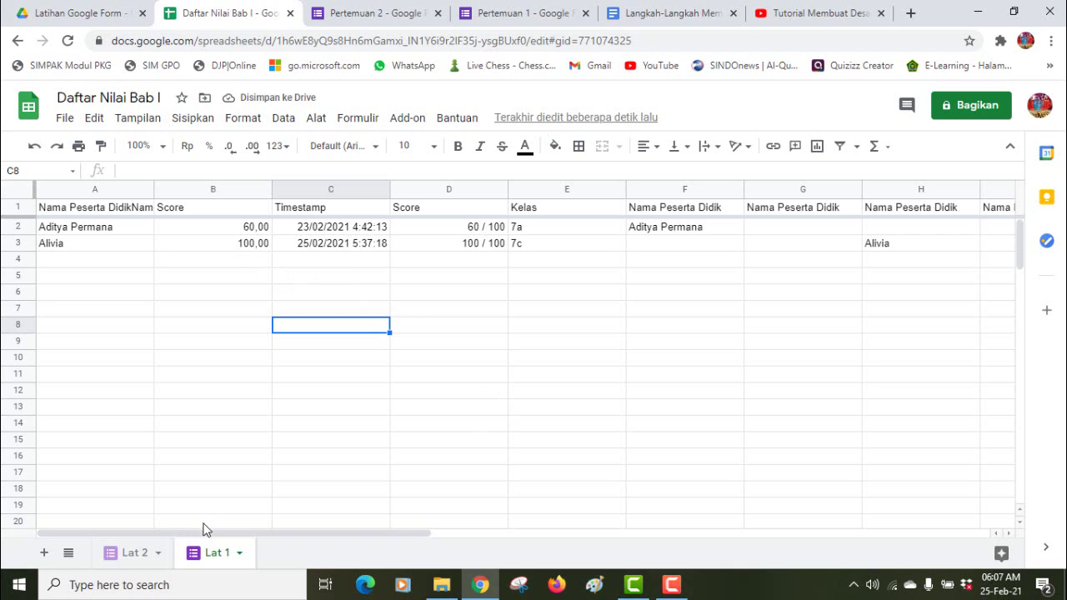
Insert two blank columns before the Timestamp column in the Lat 2 sheet.
click(134, 554)
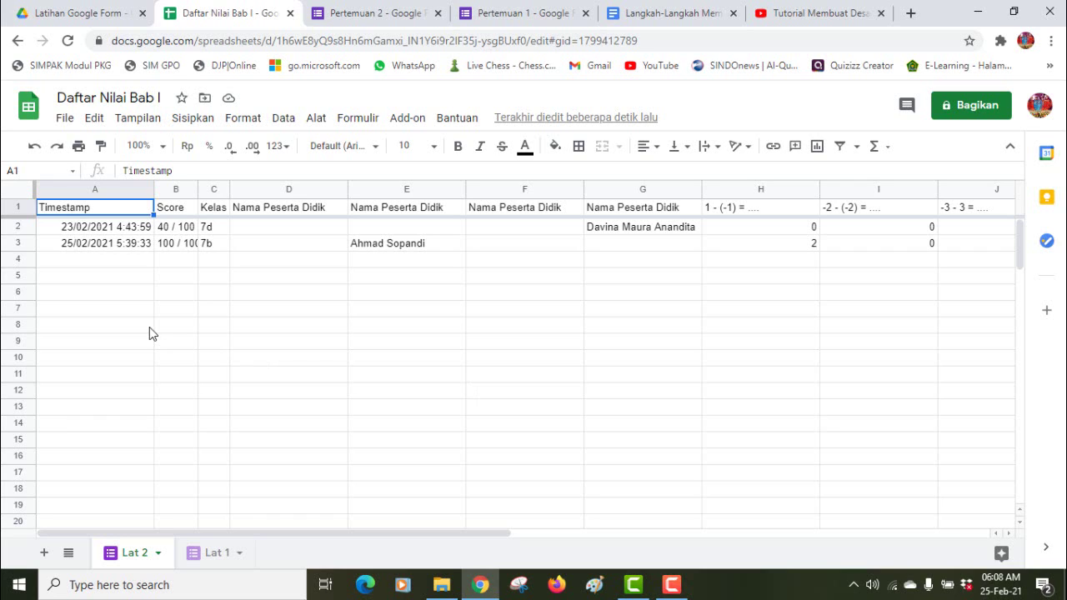
click(215, 554)
click(131, 555)
drag(175, 192, 112, 190)
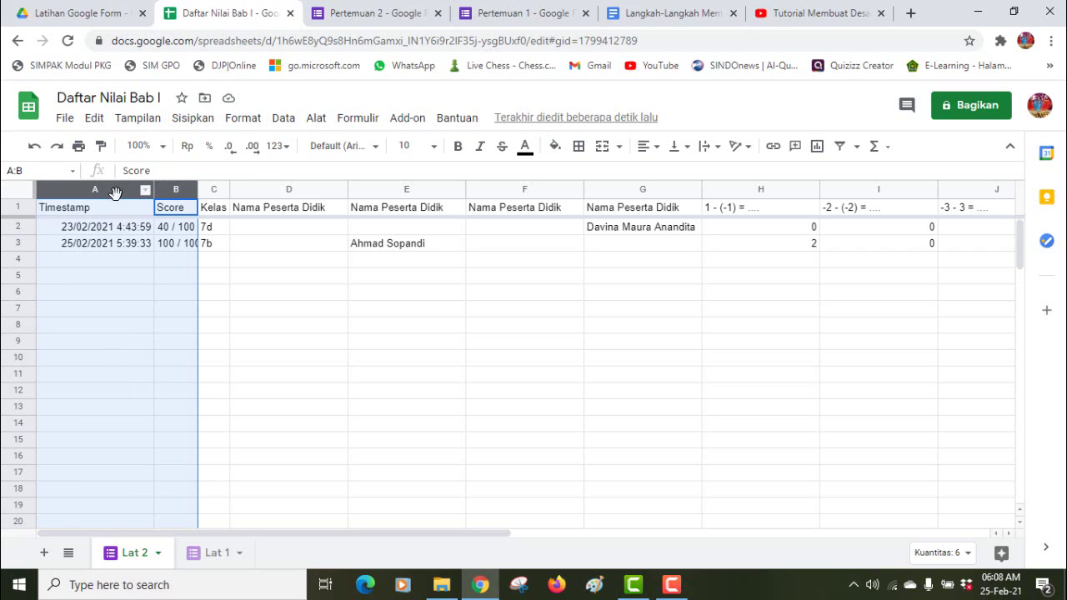
right_click(115, 194)
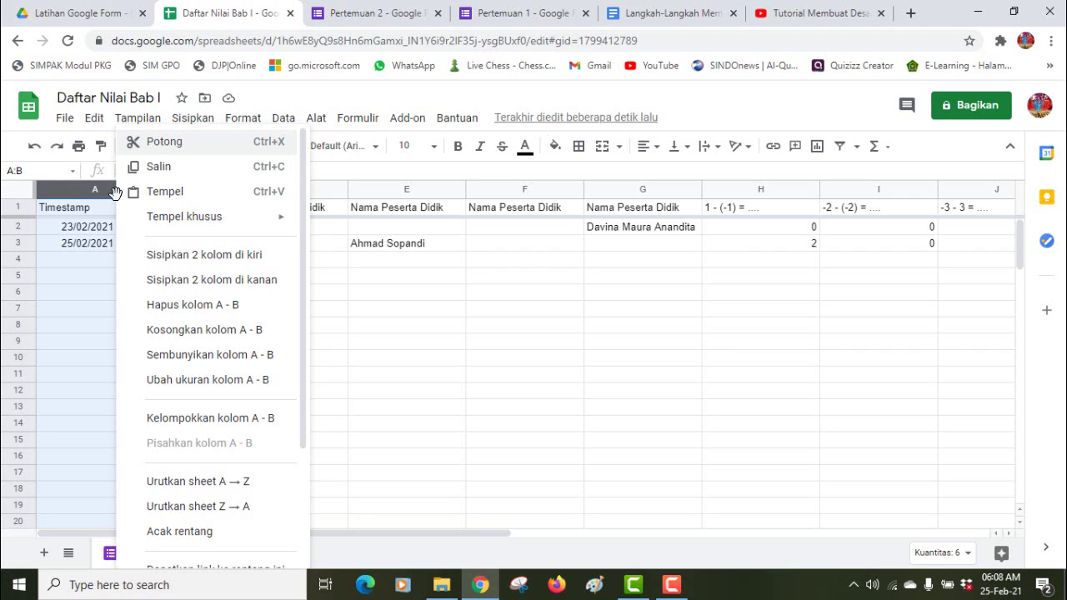
click(198, 263)
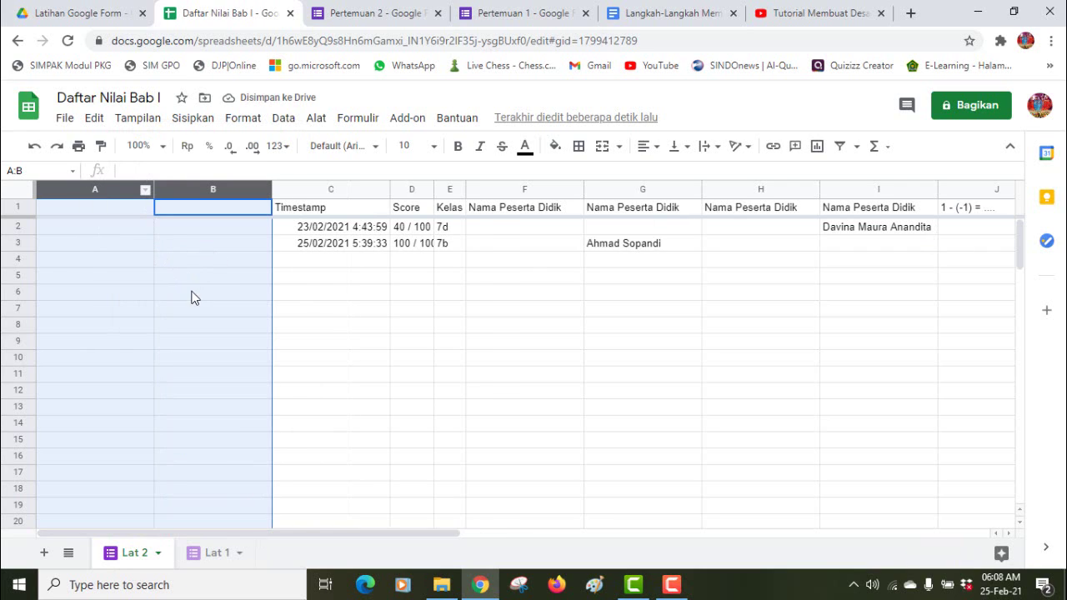
click(192, 295)
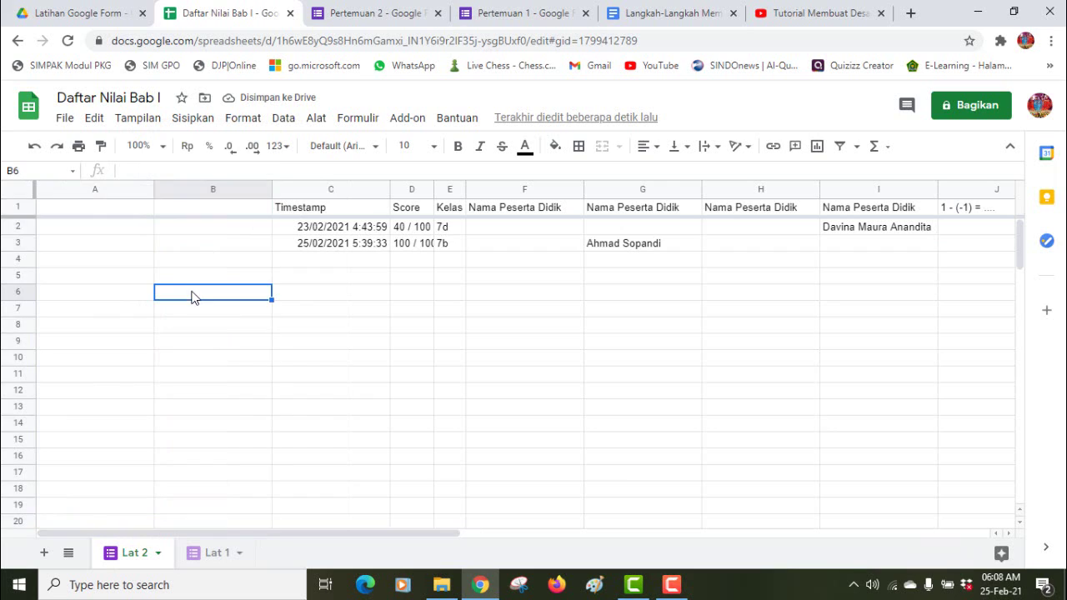
Copy the two formulas in A1:B1 of Lat 1 and paste them into A1:B1 of Lat 2.
click(206, 560)
drag(186, 210, 90, 209)
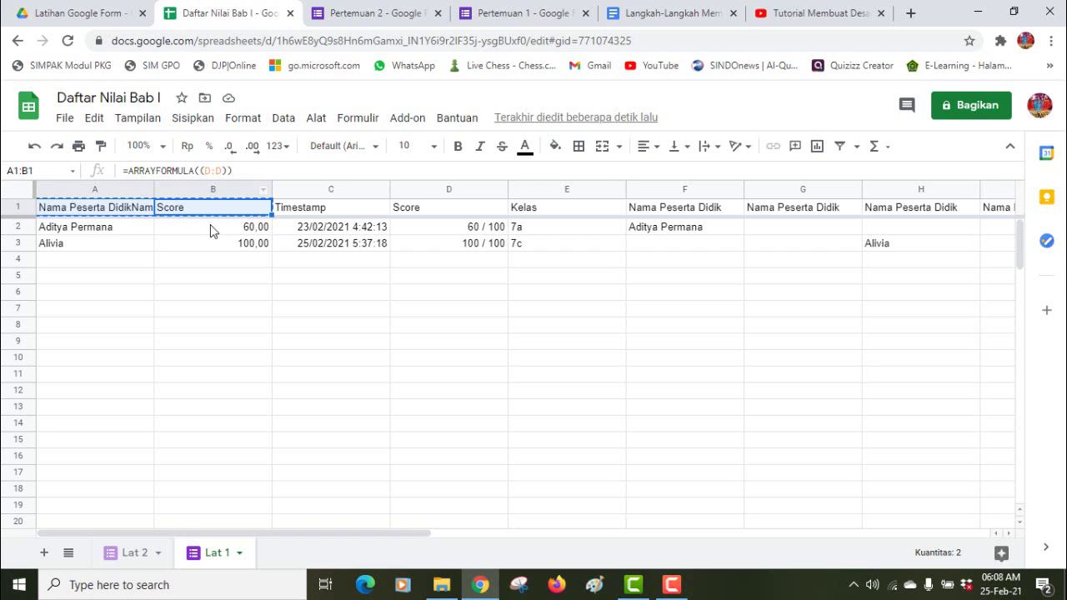
click(142, 552)
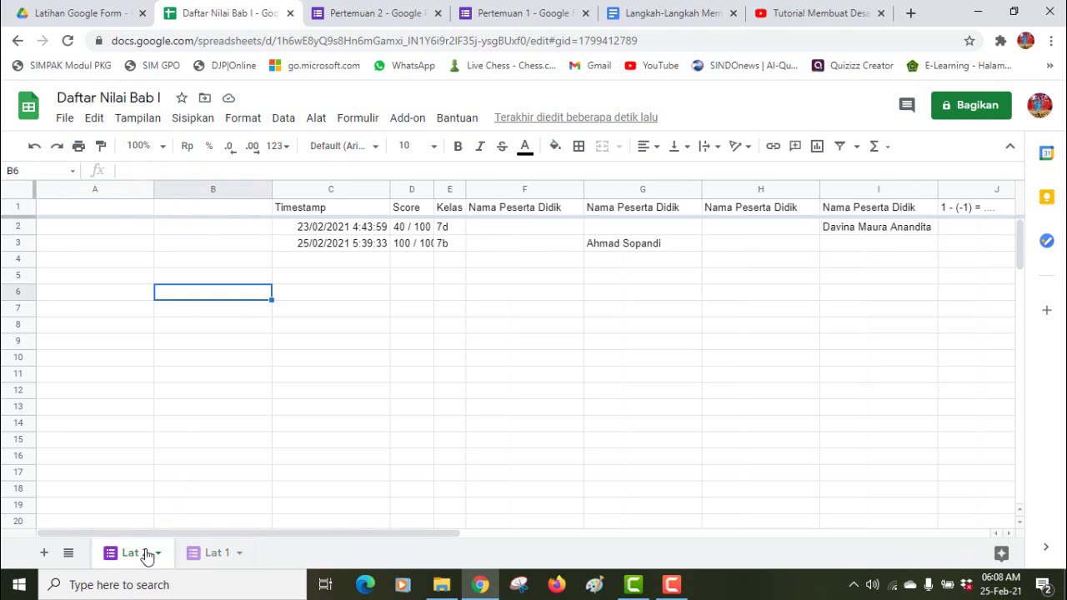
click(77, 208)
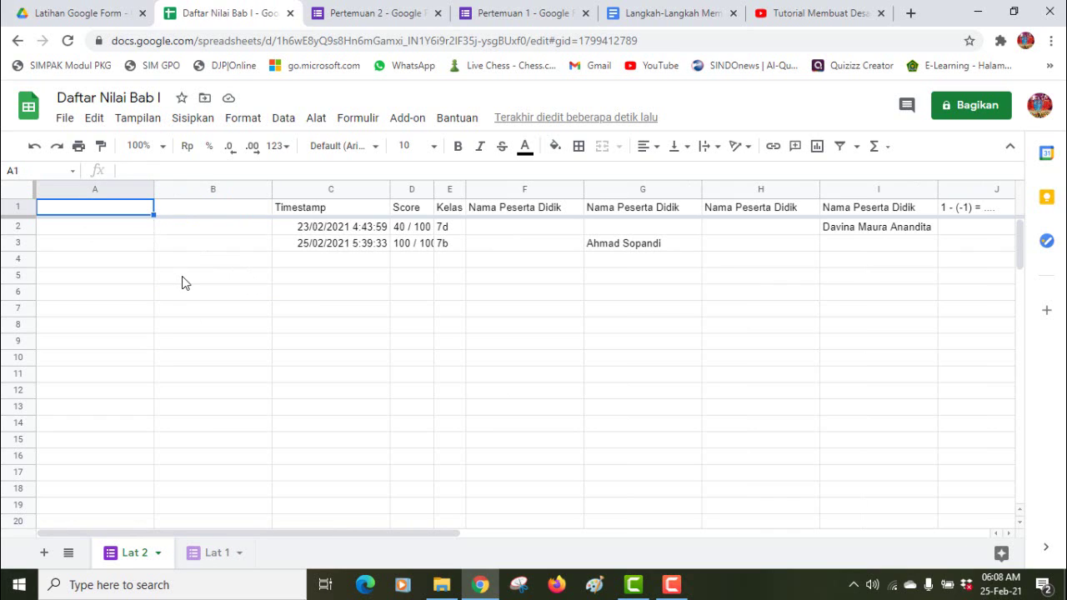
key(ctrl+v)
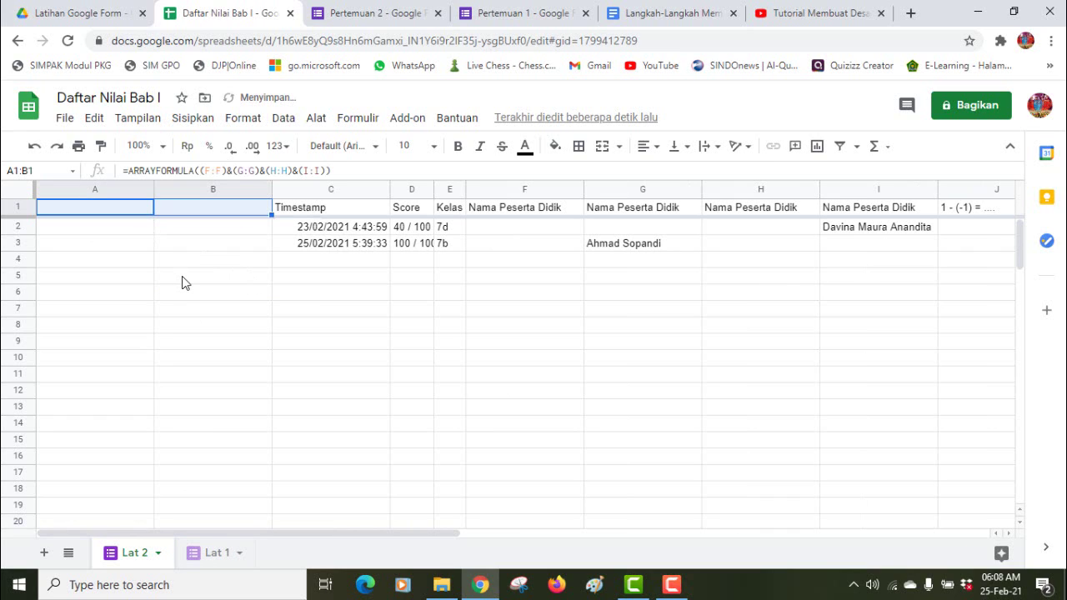
click(267, 298)
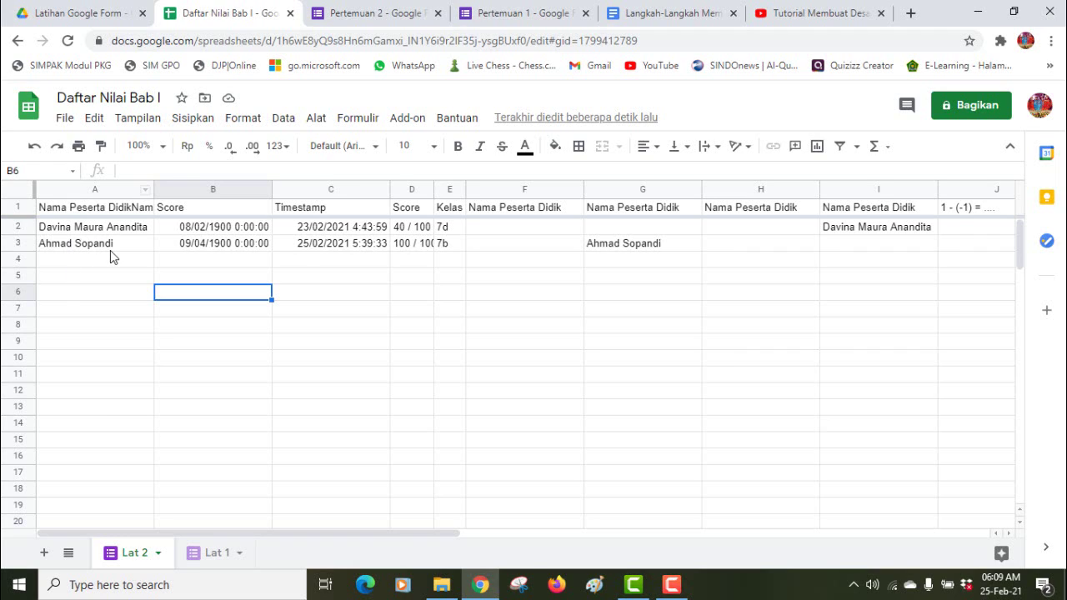
Apply the Angka number format to the Score column B in Lat 2.
click(240, 189)
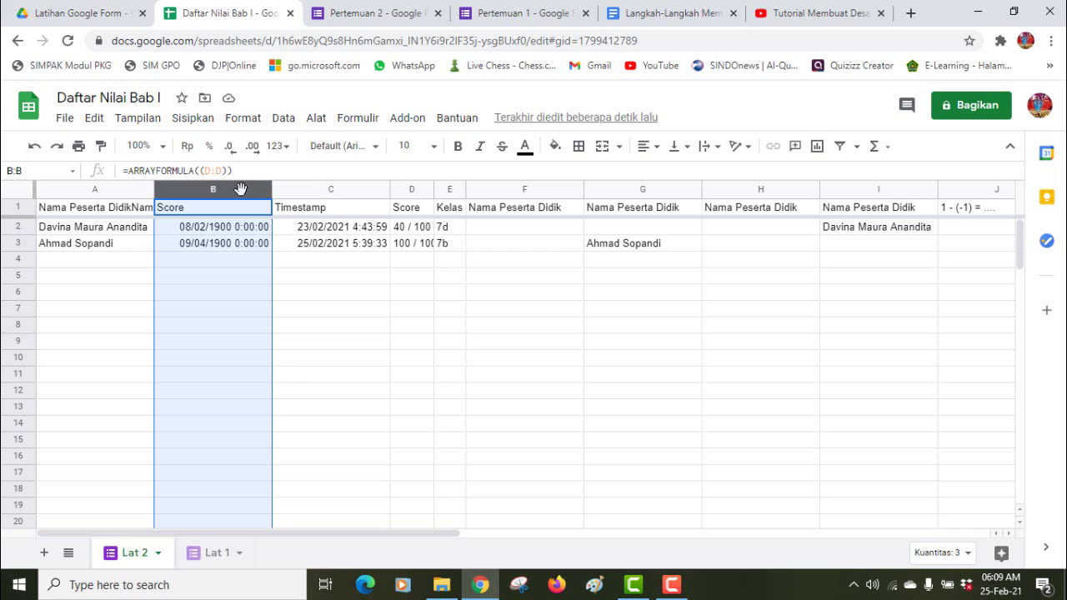
click(282, 147)
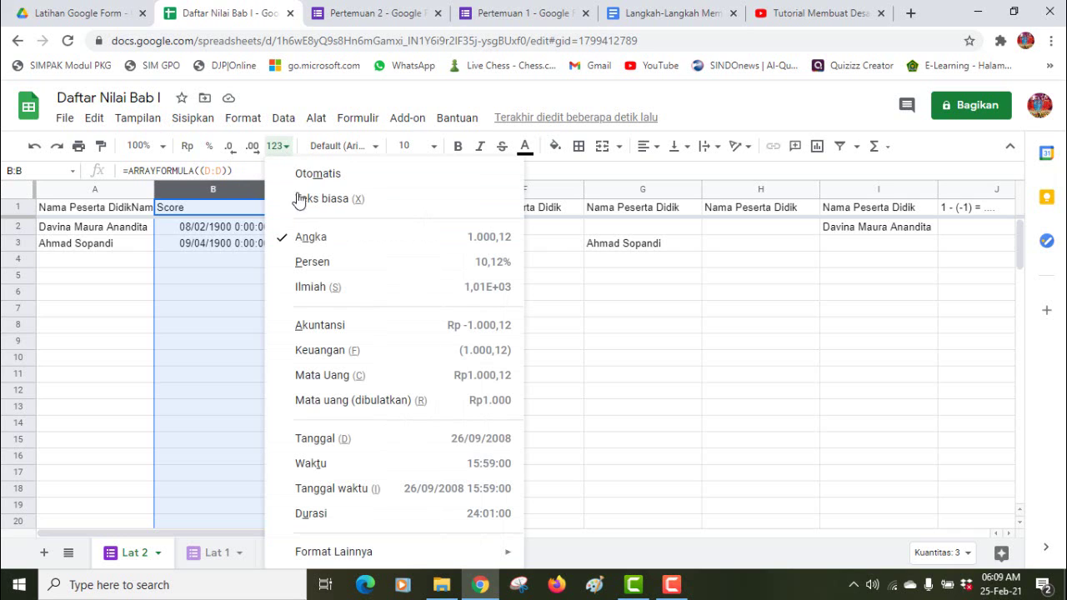
click(307, 237)
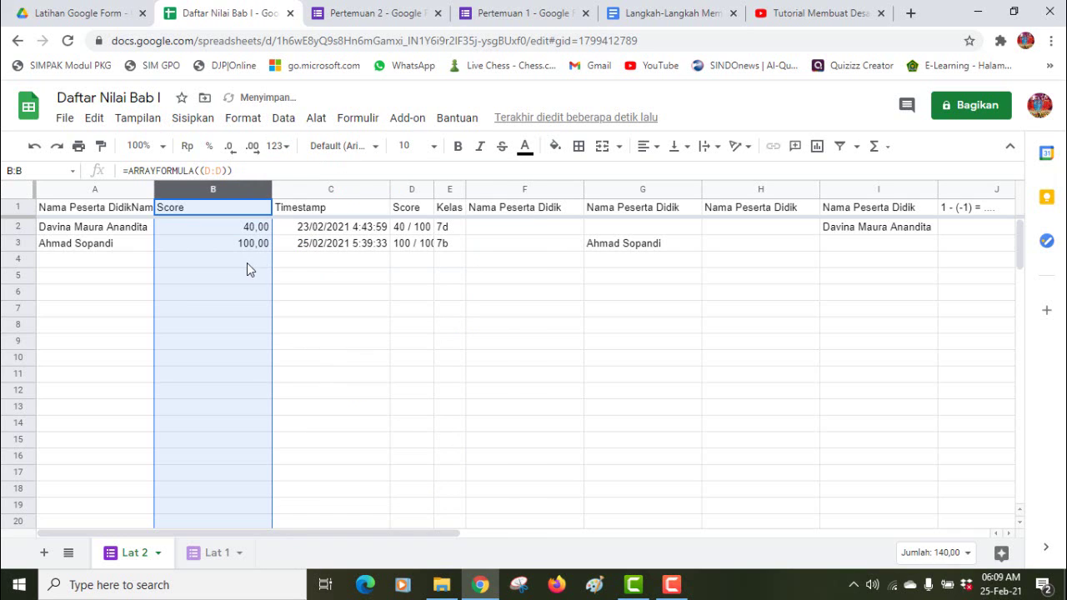
click(388, 281)
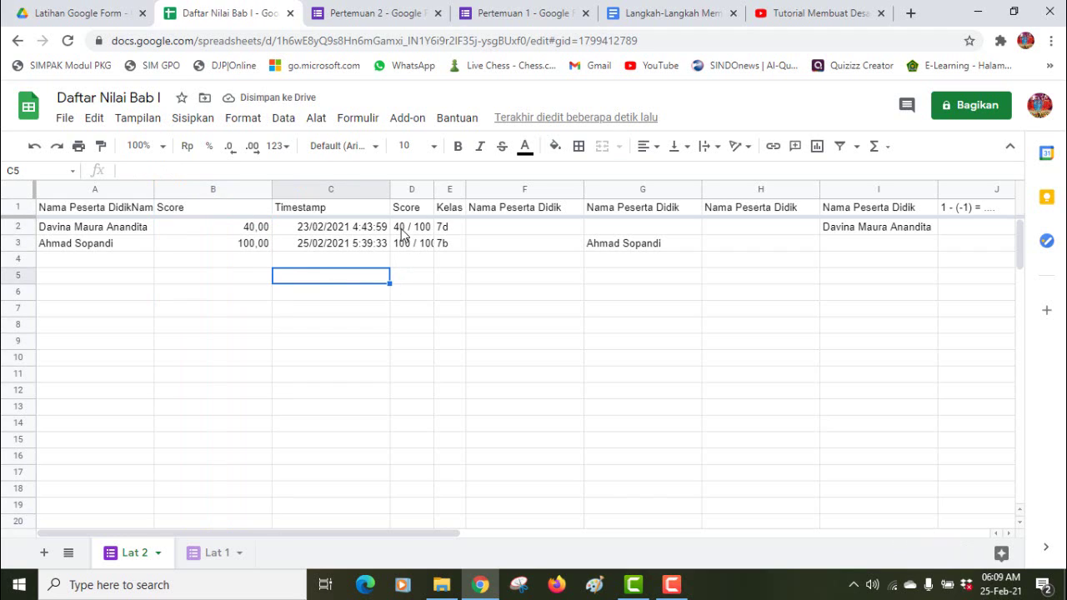
click(236, 286)
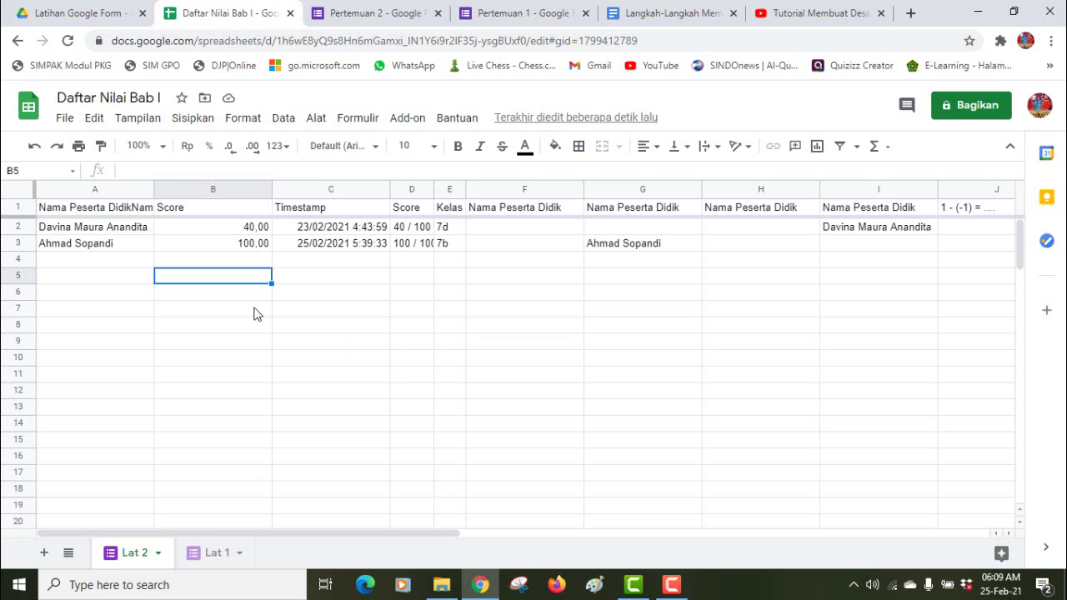
drag(238, 193, 124, 189)
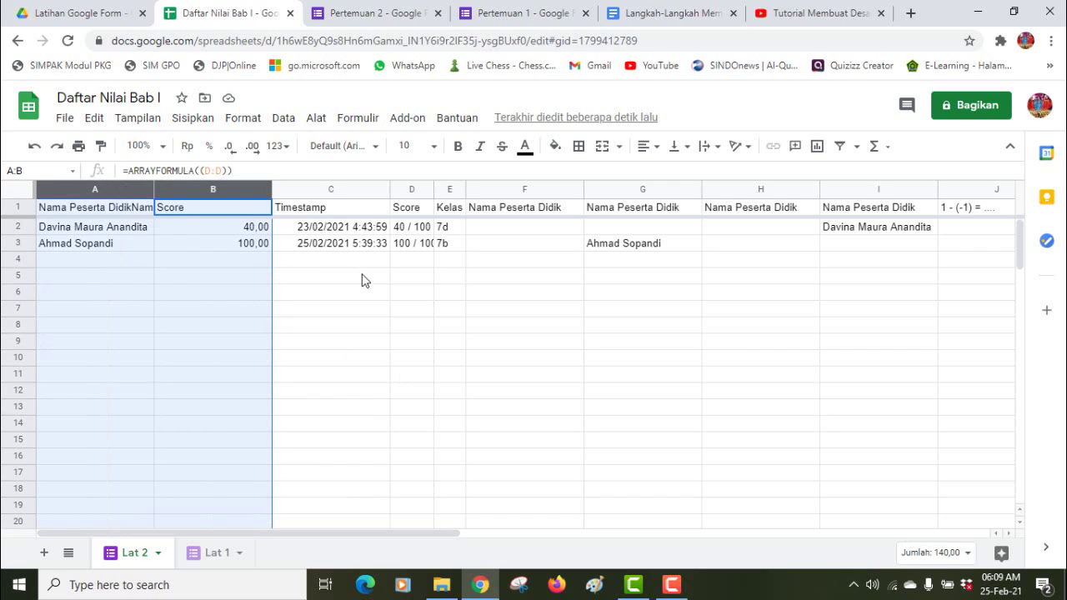